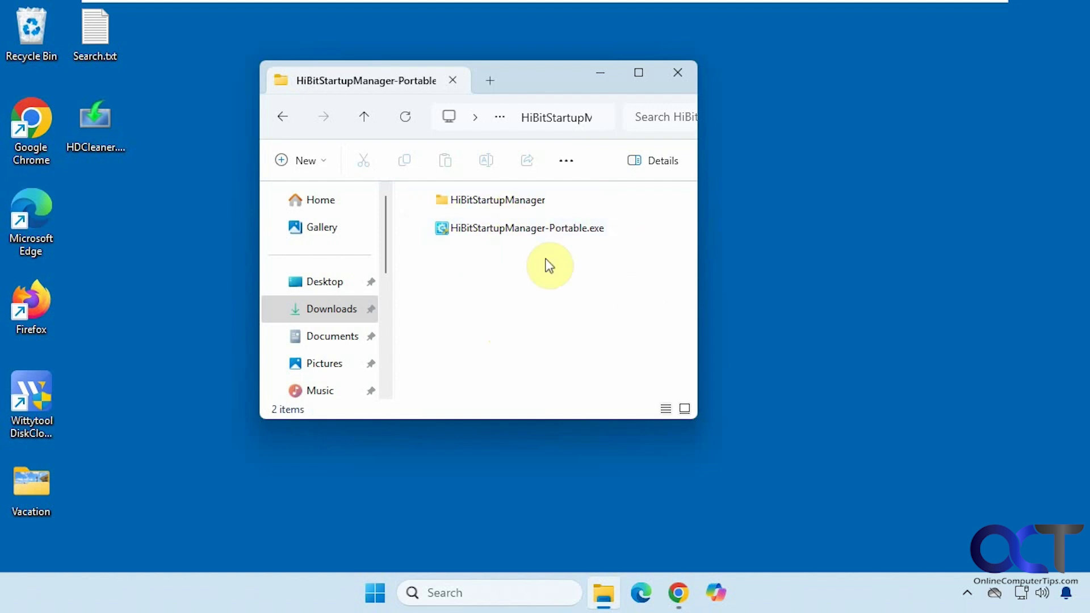
Check the contents of the HiBitStartupManager folder, launch HiBitStartupManager-Portable.exe, and maximize its window.
double_click(493, 202)
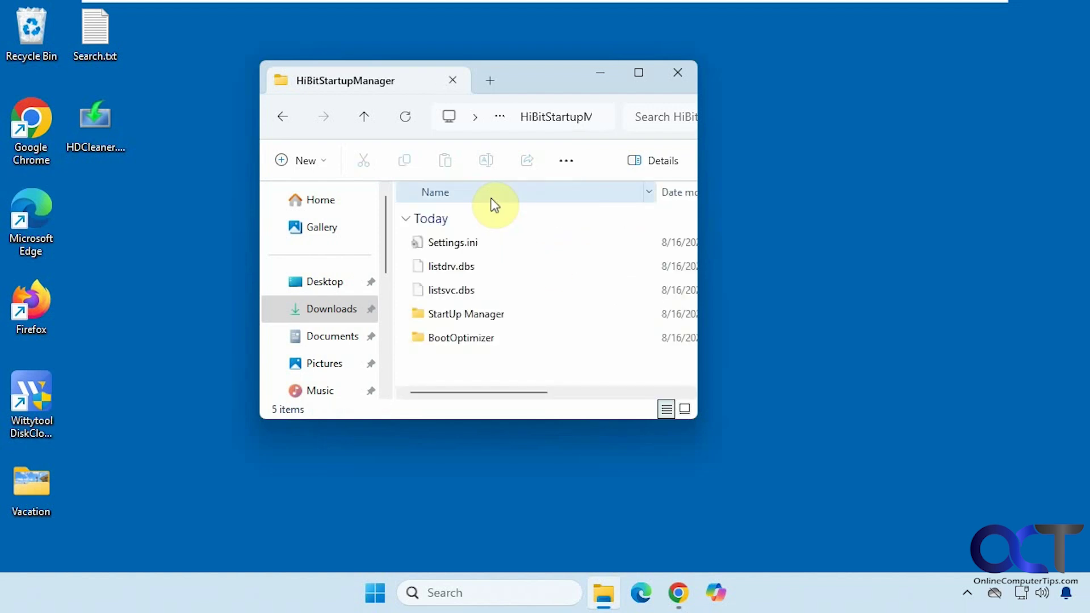
click(281, 118)
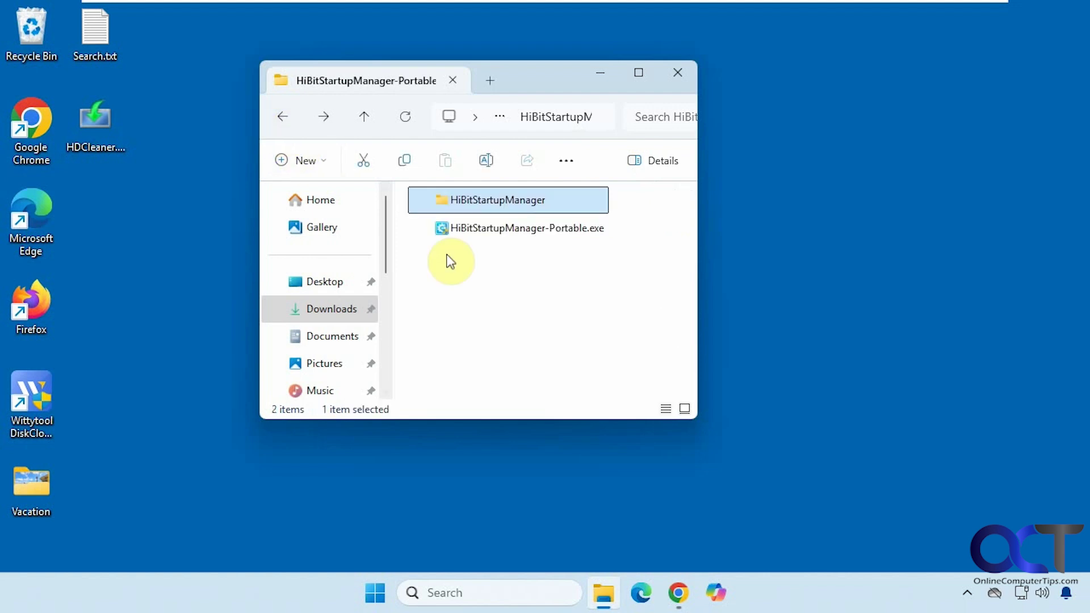
double_click(493, 231)
click(469, 441)
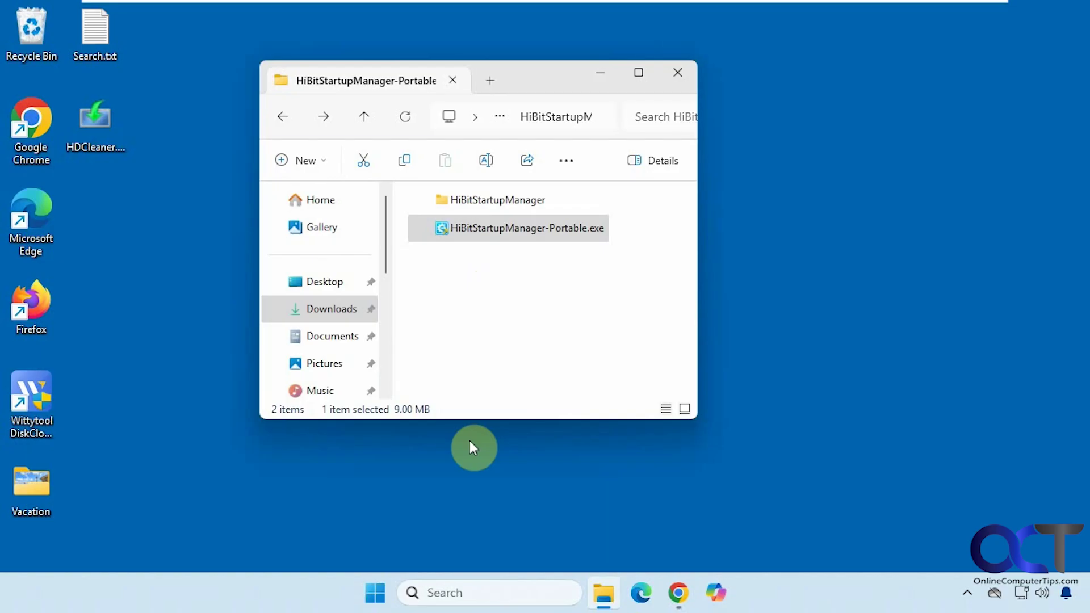
double_click(963, 78)
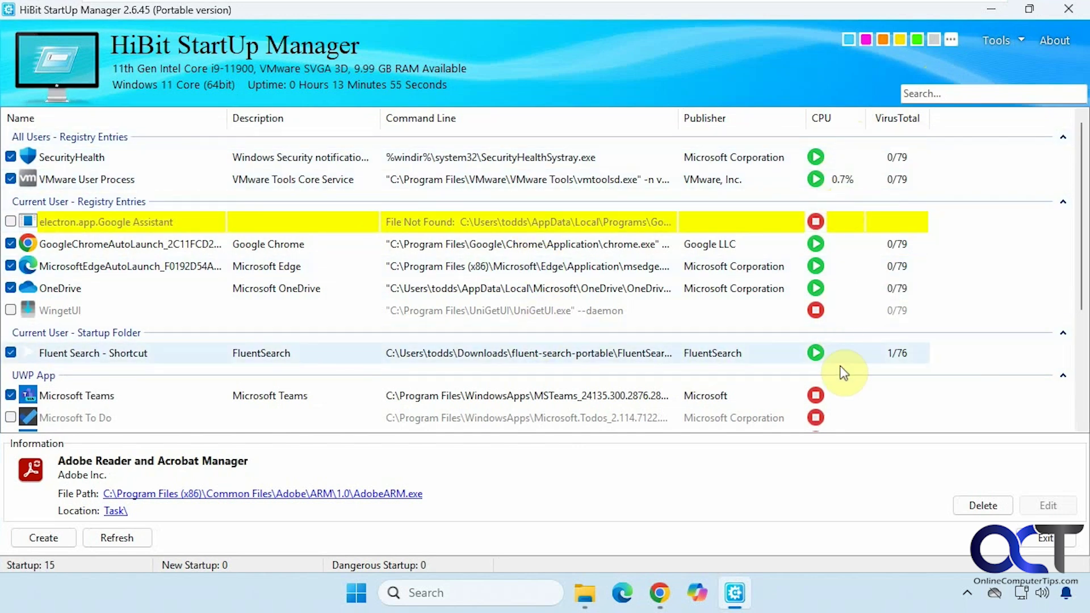
Look through all startup entries, from the registry entries down to the Task Scheduler group.
scroll(843, 307, down, 3)
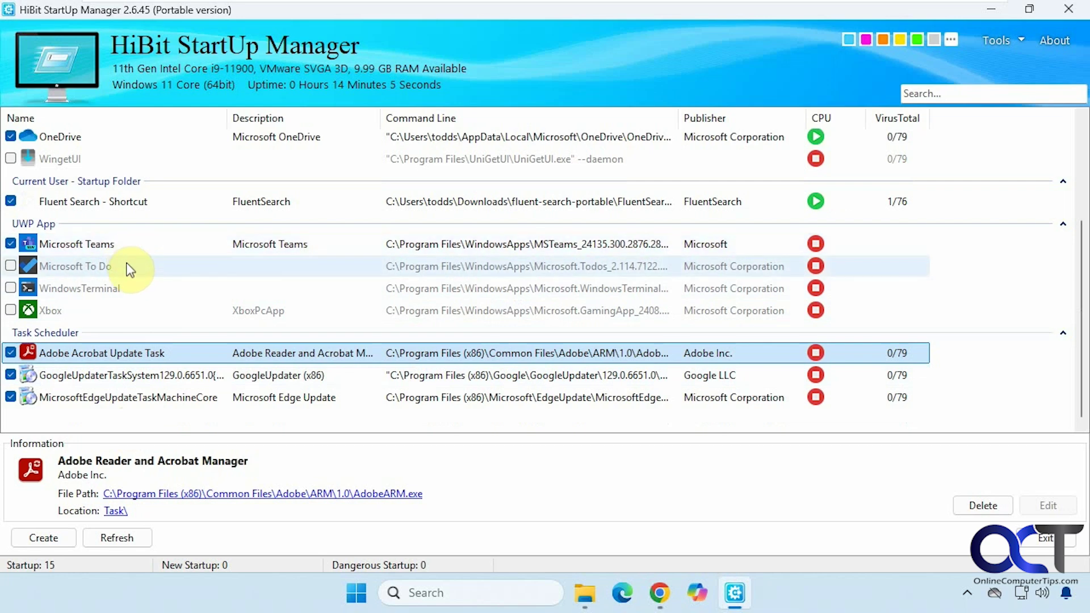
scroll(127, 264, up, 1)
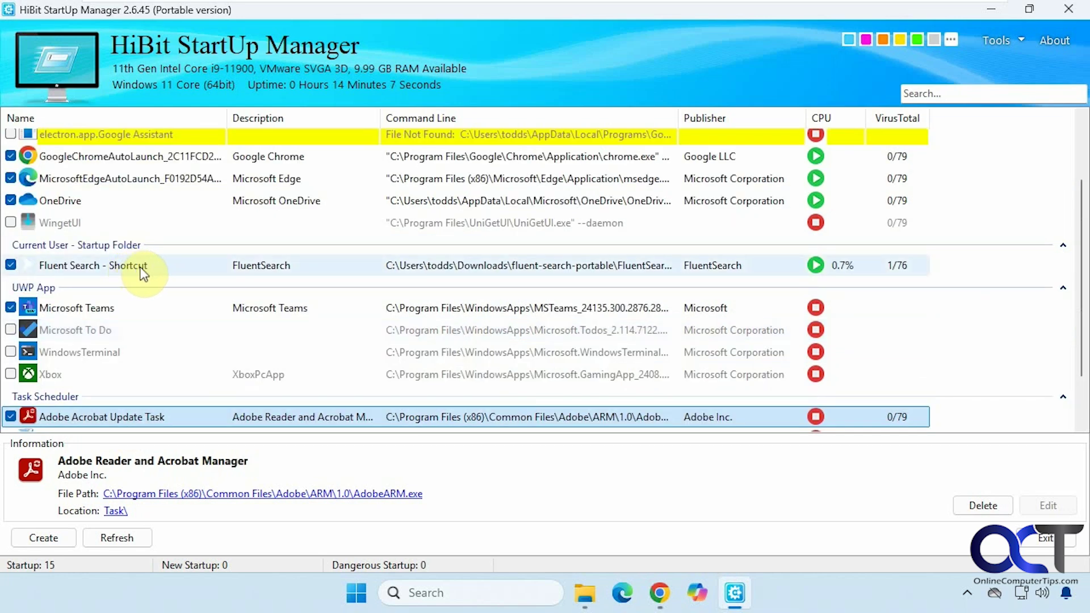
scroll(164, 267, up, 1)
scroll(165, 265, up, 1)
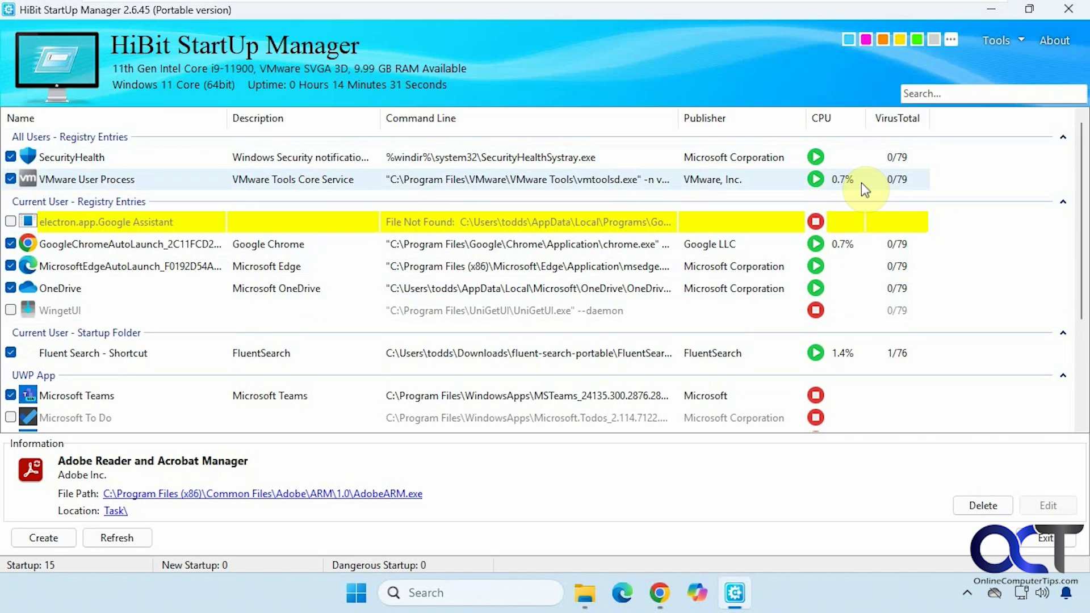
Examine the options for creating a new startup item and the actions available for Microsoft Teams.
click(44, 537)
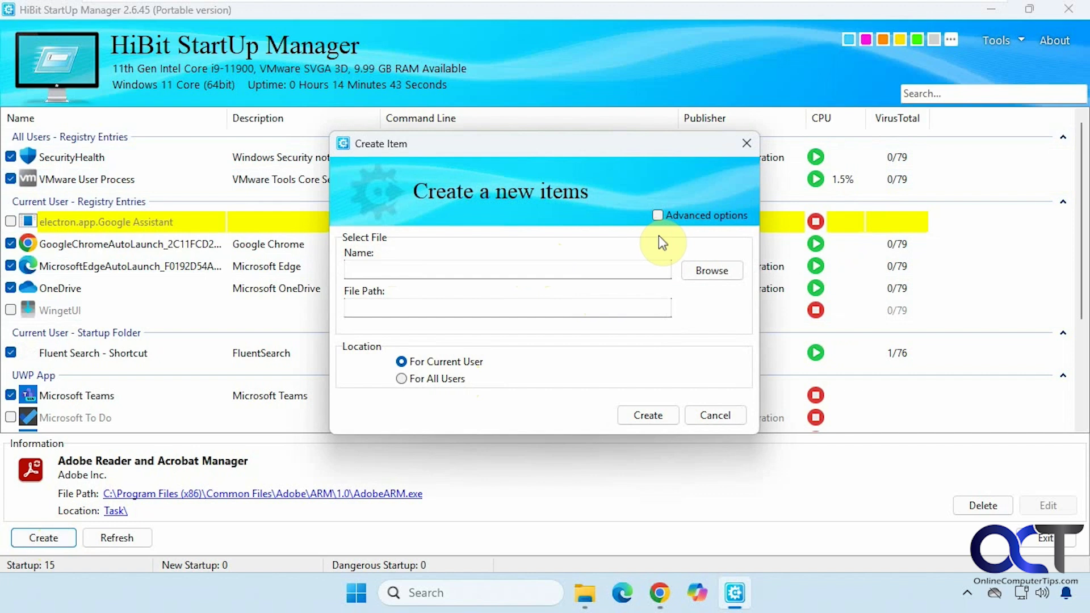
click(716, 415)
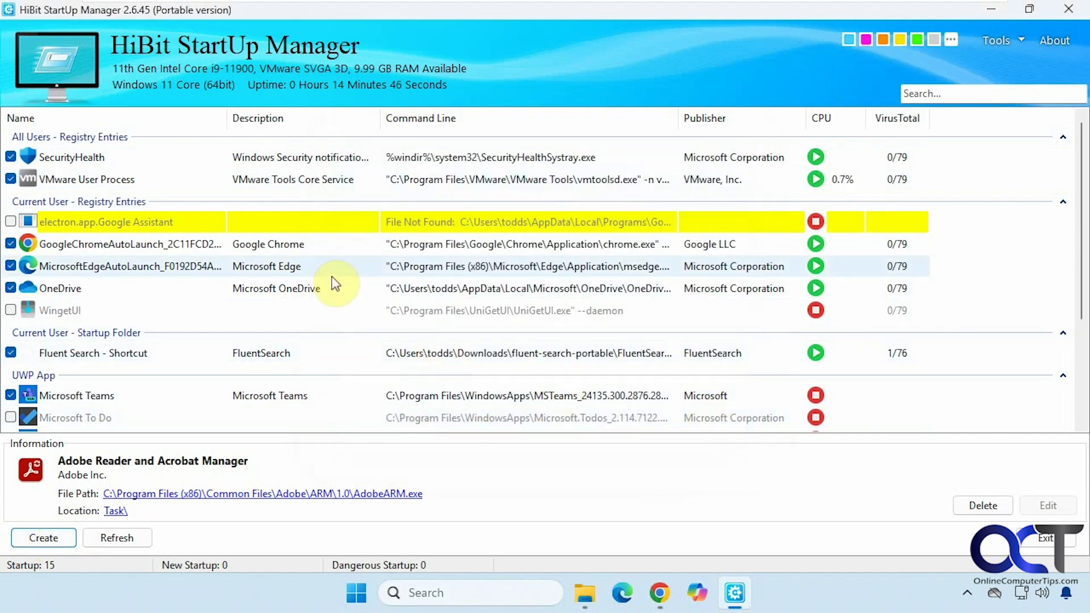
right_click(292, 390)
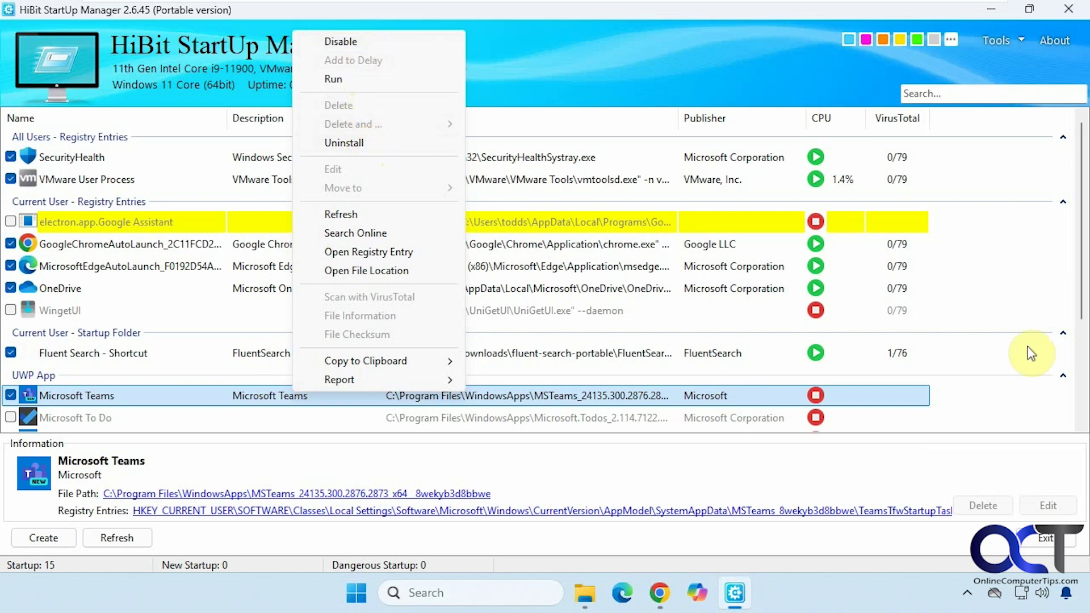
drag(1081, 305, 1089, 415)
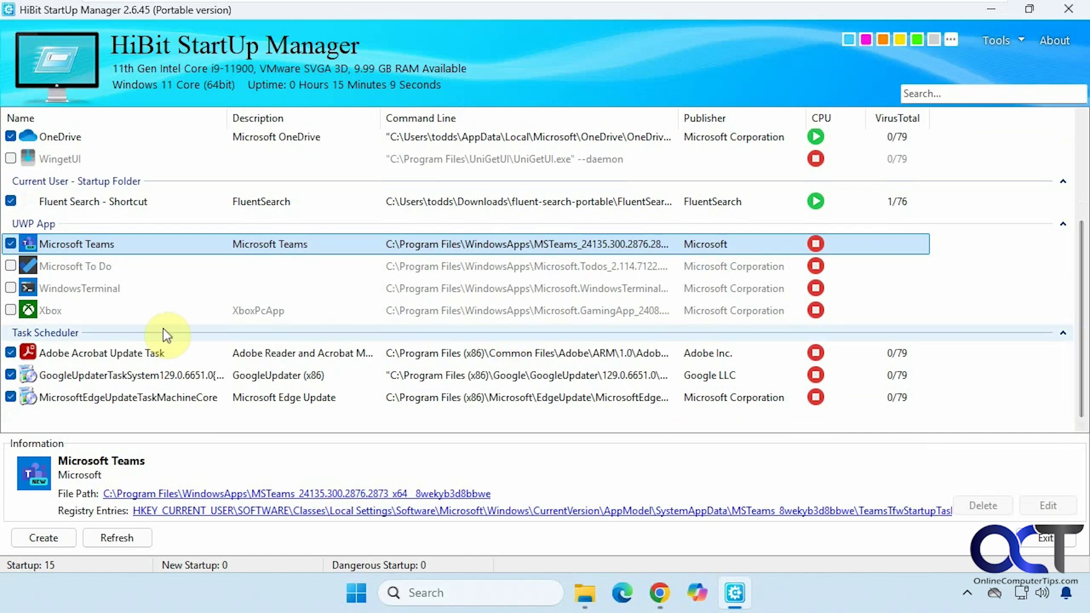
Open the file location of the Adobe Acrobat Update Task, then close the folder window.
right_click(121, 354)
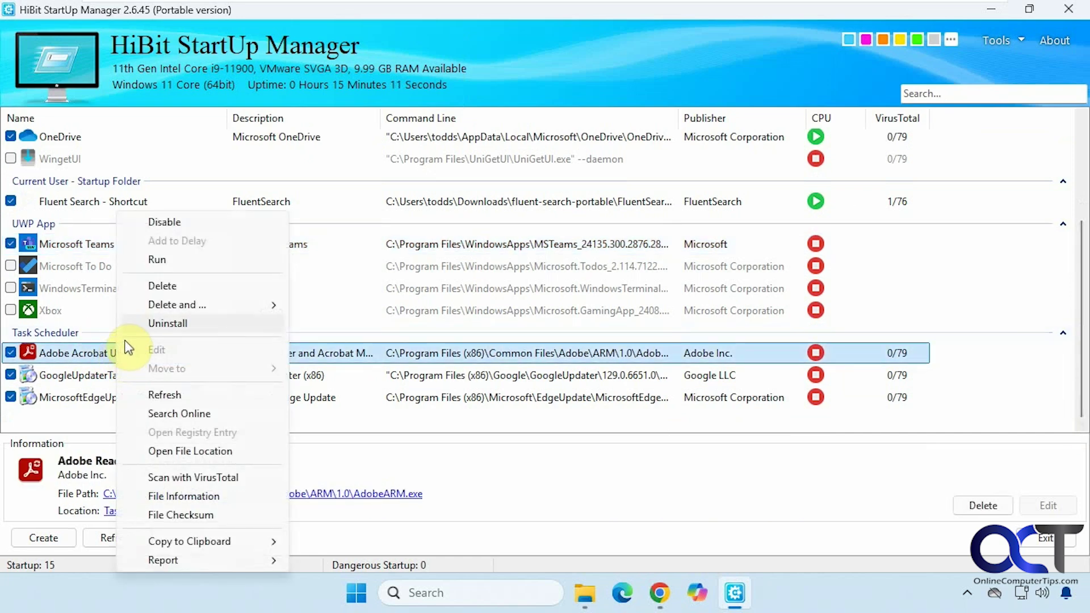
mouse_move(165, 306)
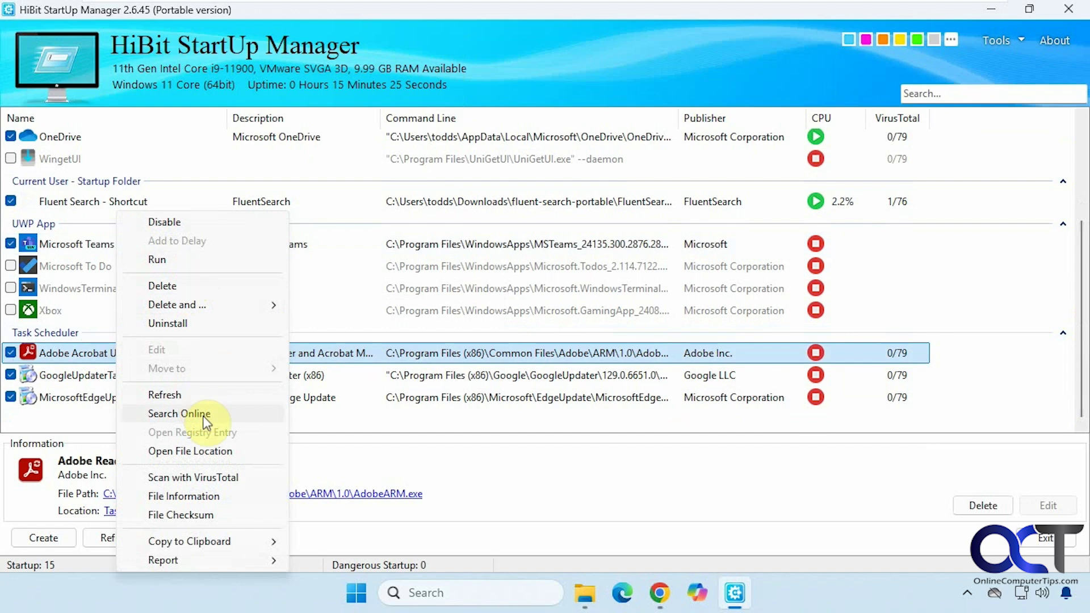
click(203, 451)
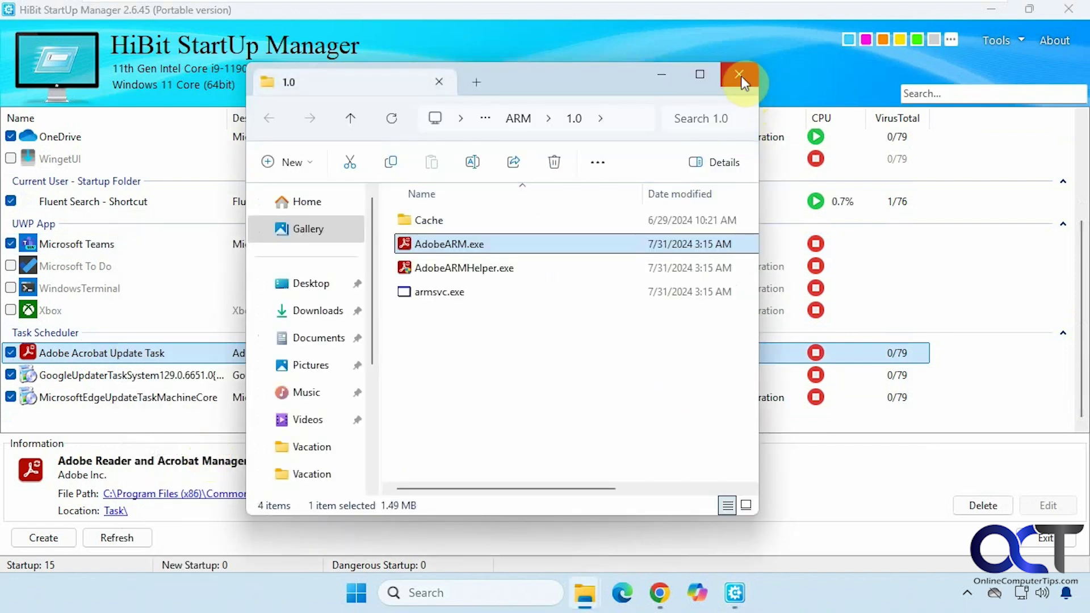
click(740, 76)
Scan the Adobe Acrobat Update Task with VirusTotal, review the antivirus results, and close the scanner.
right_click(168, 358)
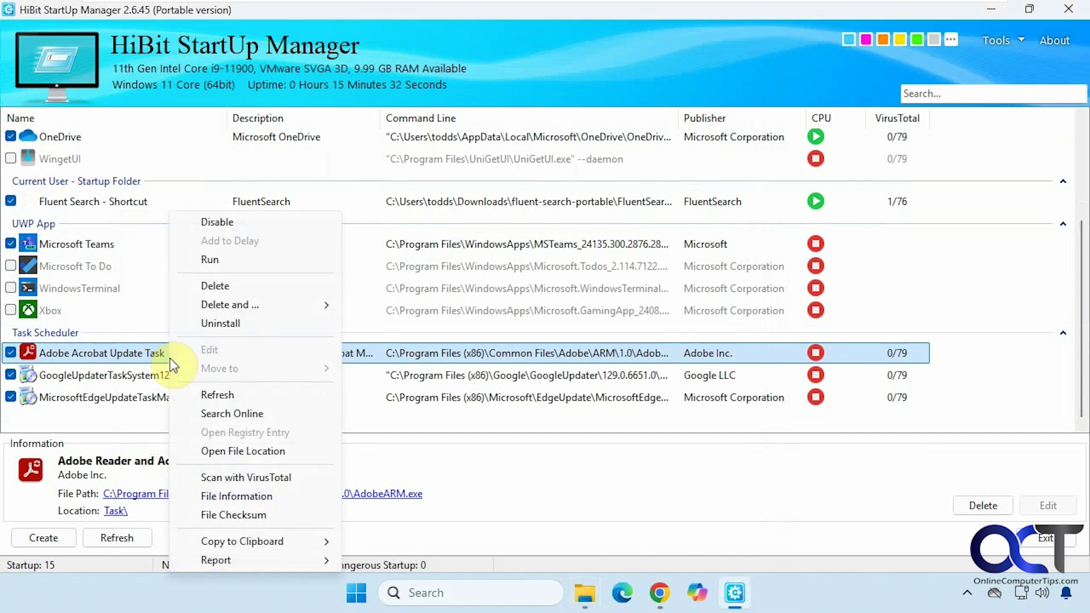
click(245, 478)
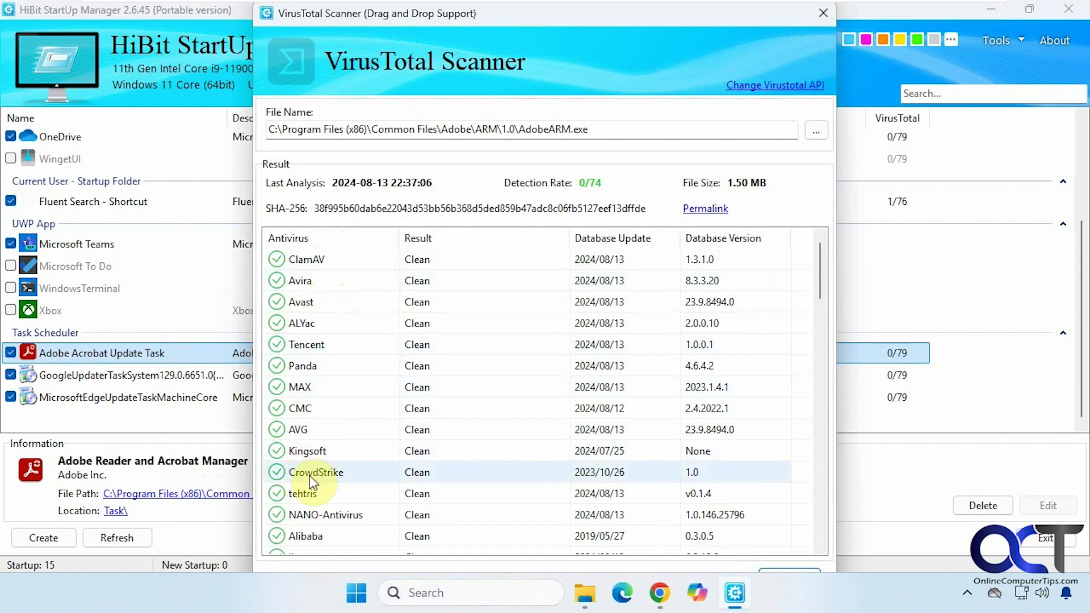
scroll(325, 344, down, 10)
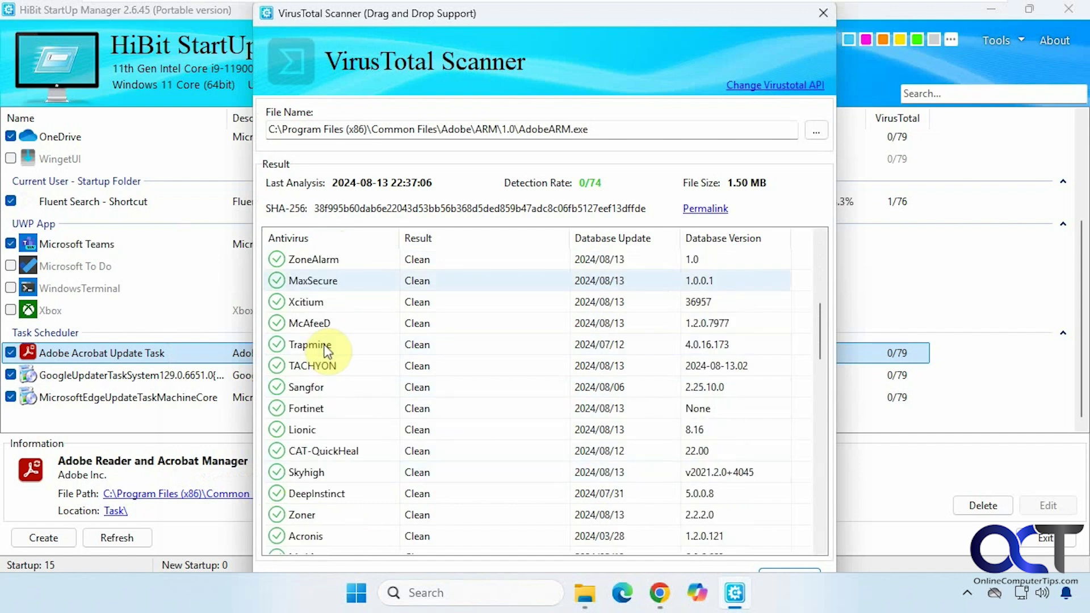
scroll(321, 349, up, 10)
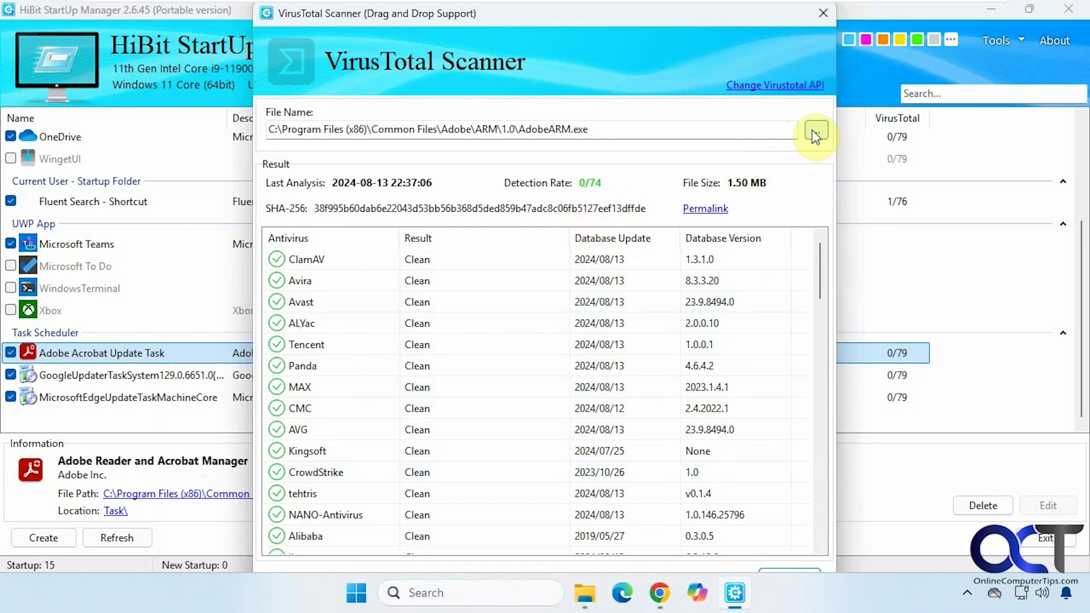
click(826, 12)
View the file information of AdobeARM.exe and its Windows file properties, closing the properties without changes.
click(329, 494)
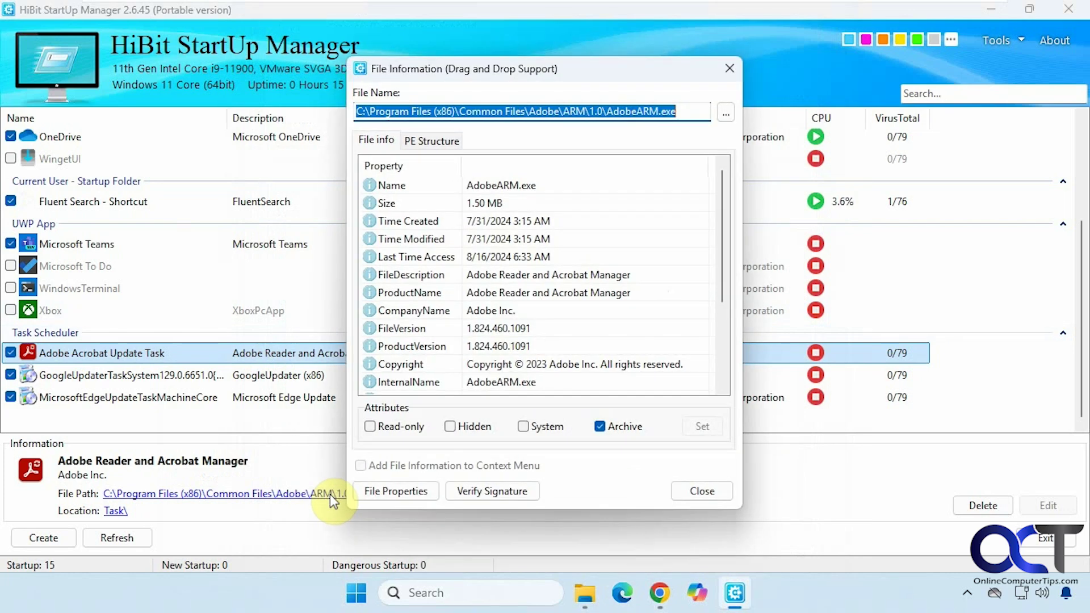
scroll(630, 283, down, 1)
scroll(624, 289, up, 1)
click(420, 491)
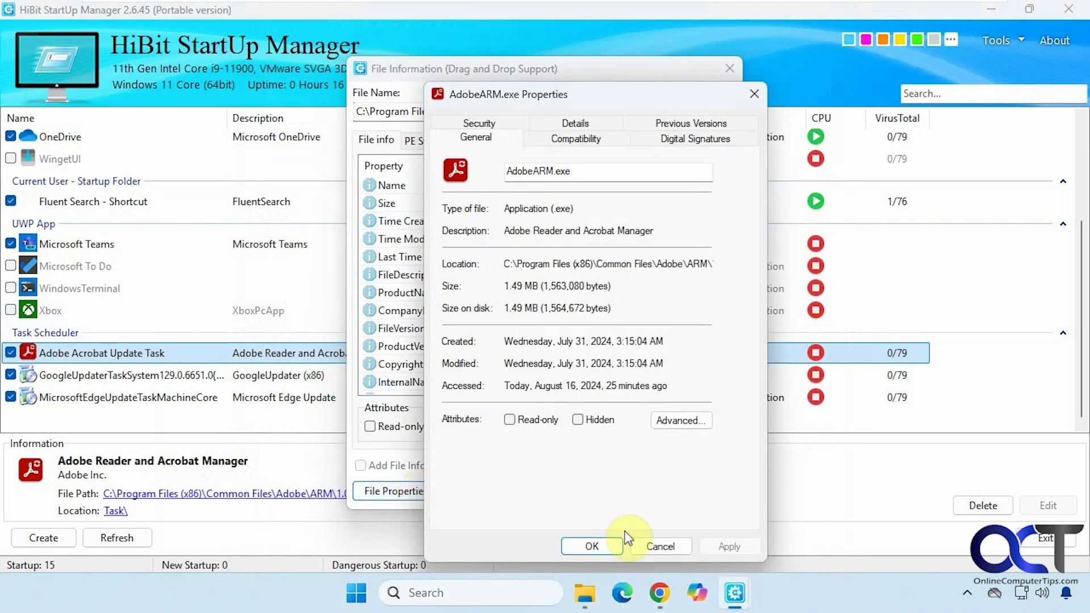
click(654, 547)
Verify the digital signature of AdobeARM.exe and close the file information.
click(498, 490)
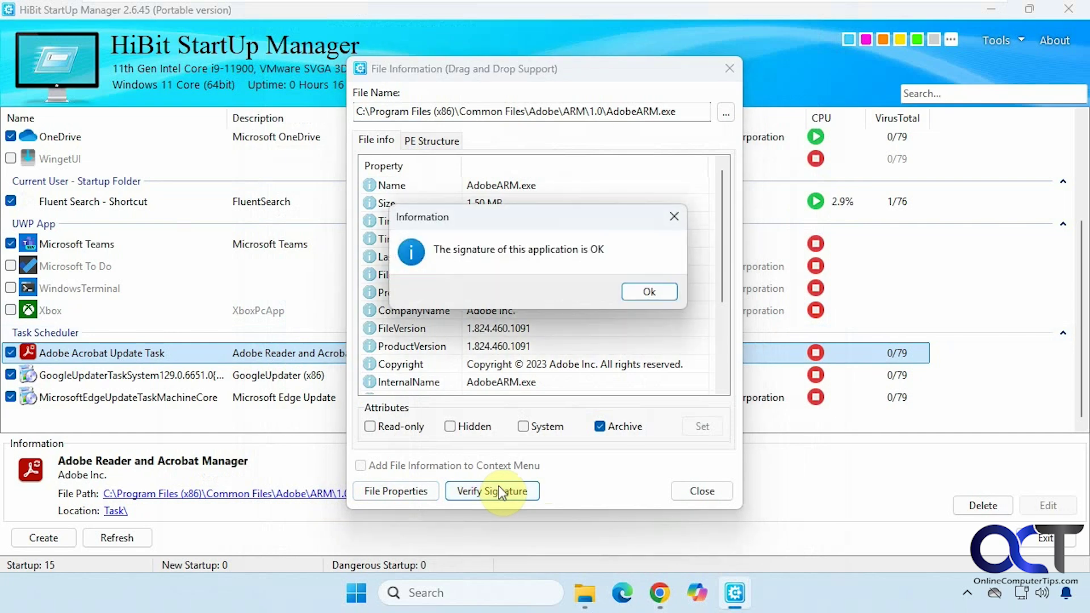
click(637, 292)
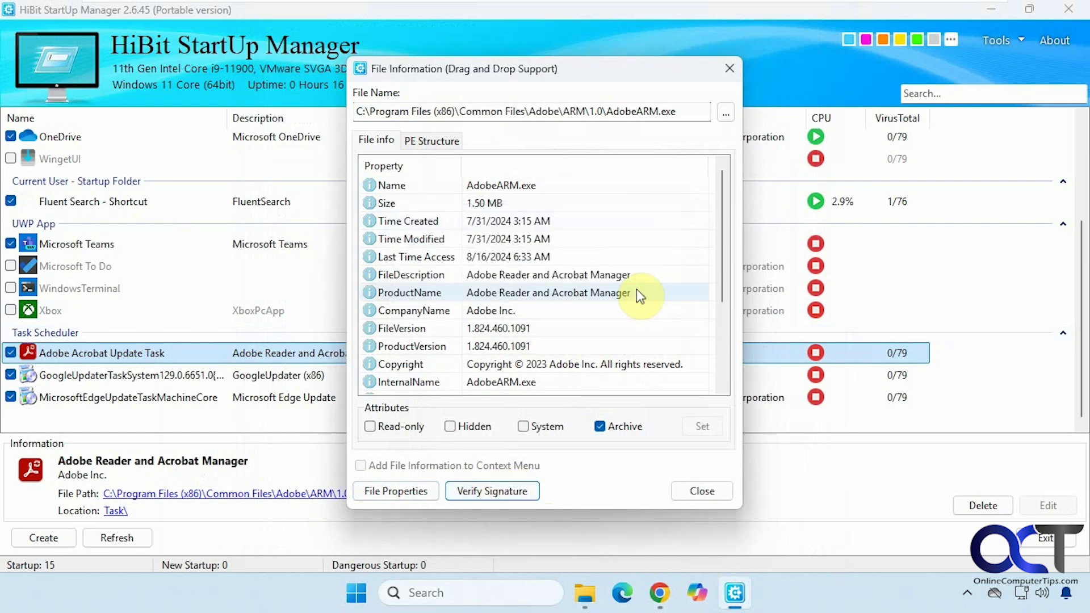
click(729, 72)
Display the file checksums for the Adobe Acrobat Update Task and close them.
right_click(253, 355)
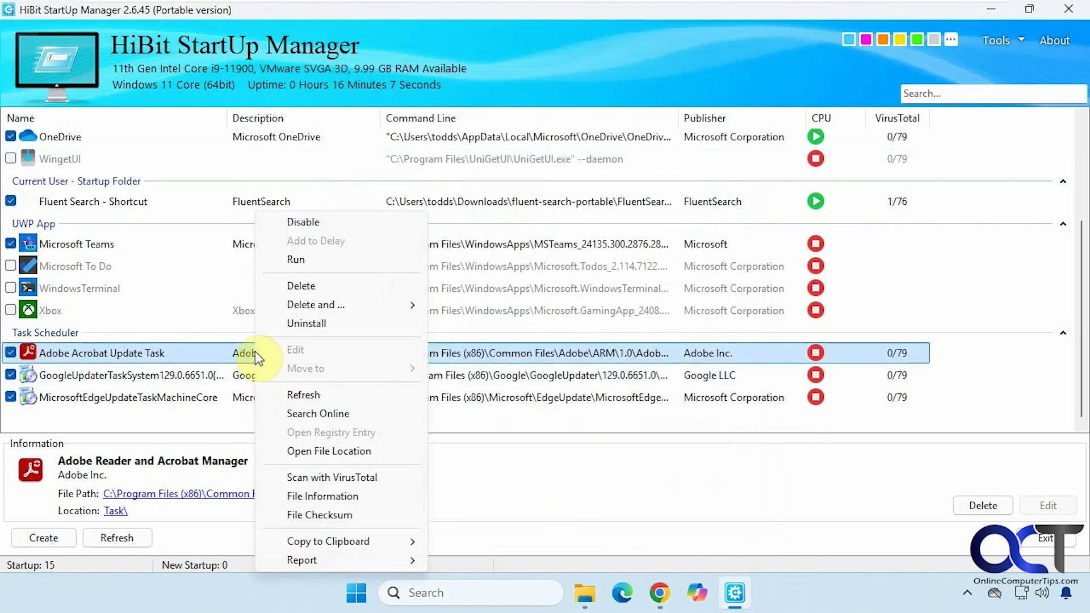
click(338, 515)
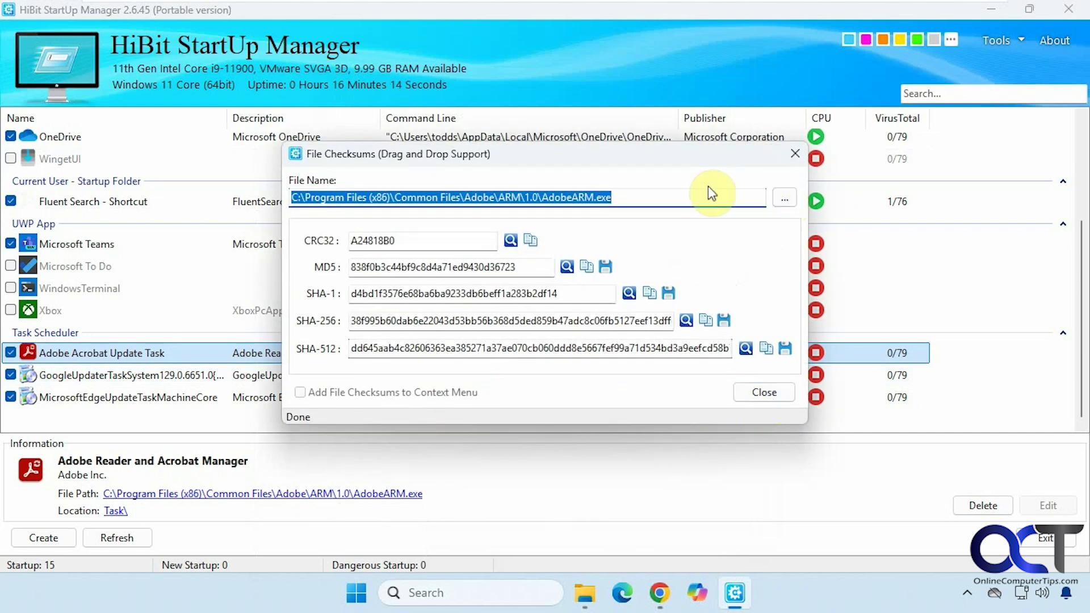
click(764, 392)
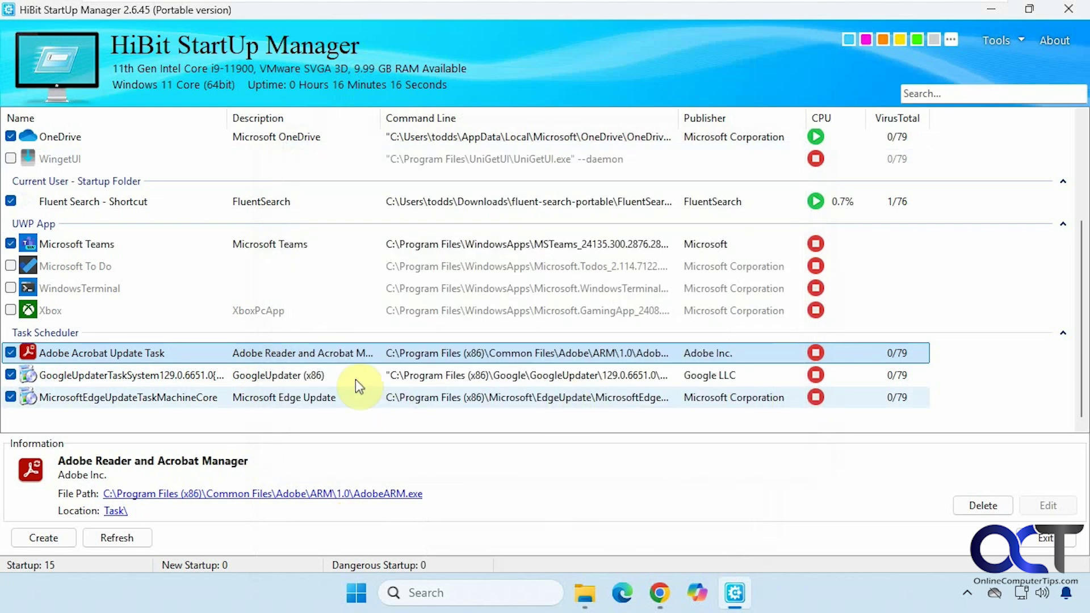
Examine the clipboard copy options and report formats available for the Adobe Acrobat Update Task.
right_click(328, 354)
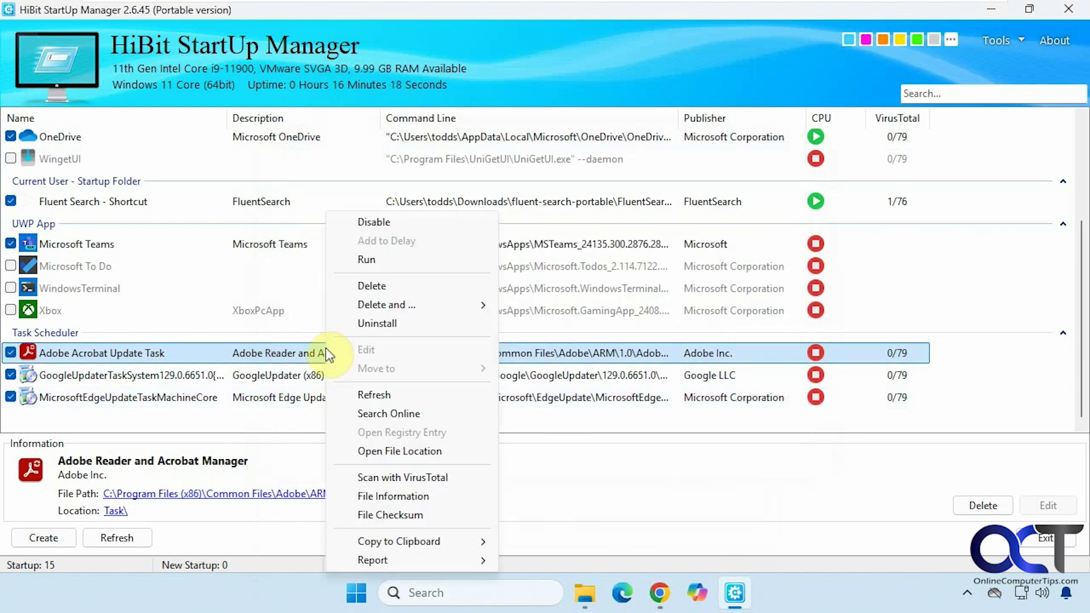
mouse_move(413, 538)
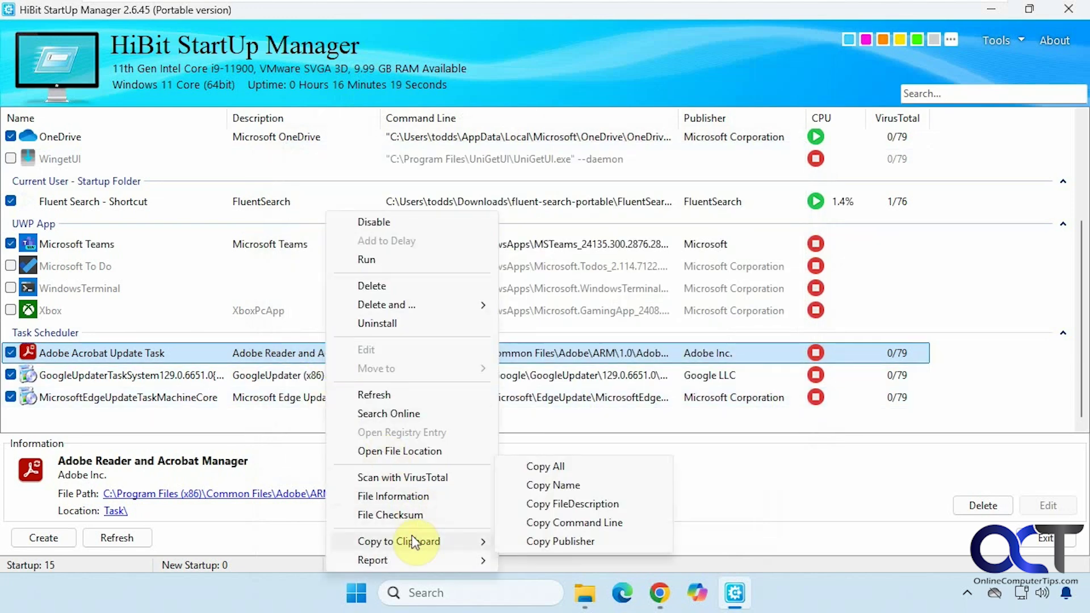
mouse_move(417, 562)
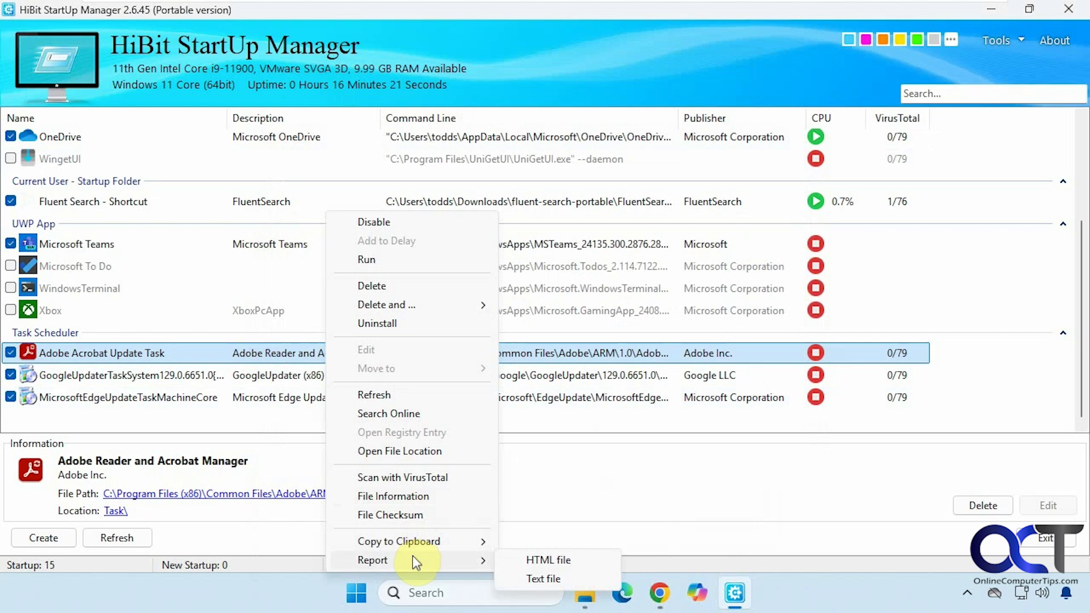
click(235, 354)
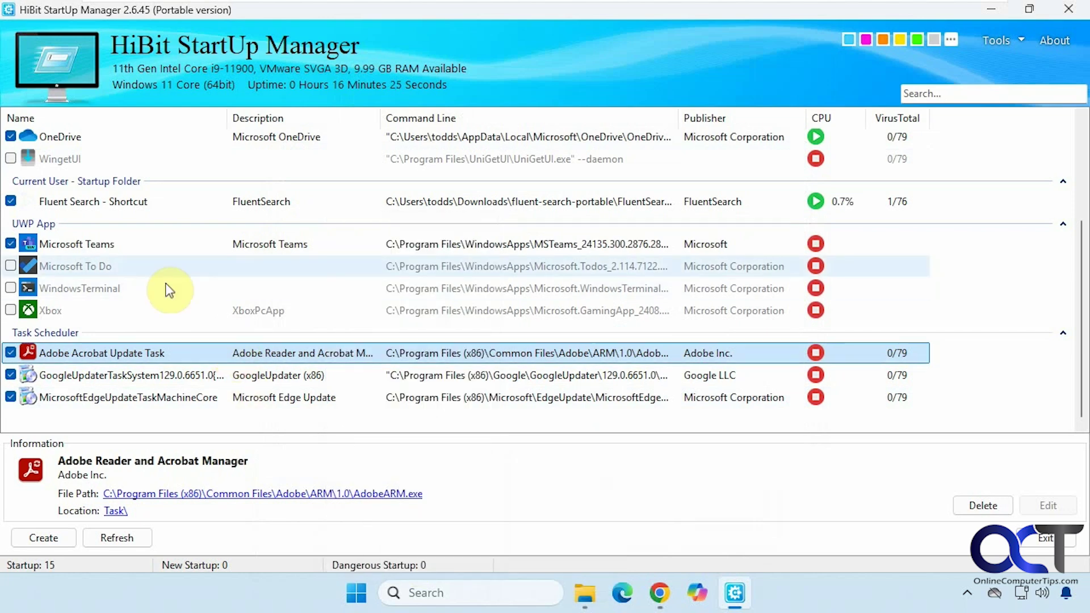
Disable the Microsoft Teams startup entry in the UWP App group.
click(134, 245)
right_click(135, 248)
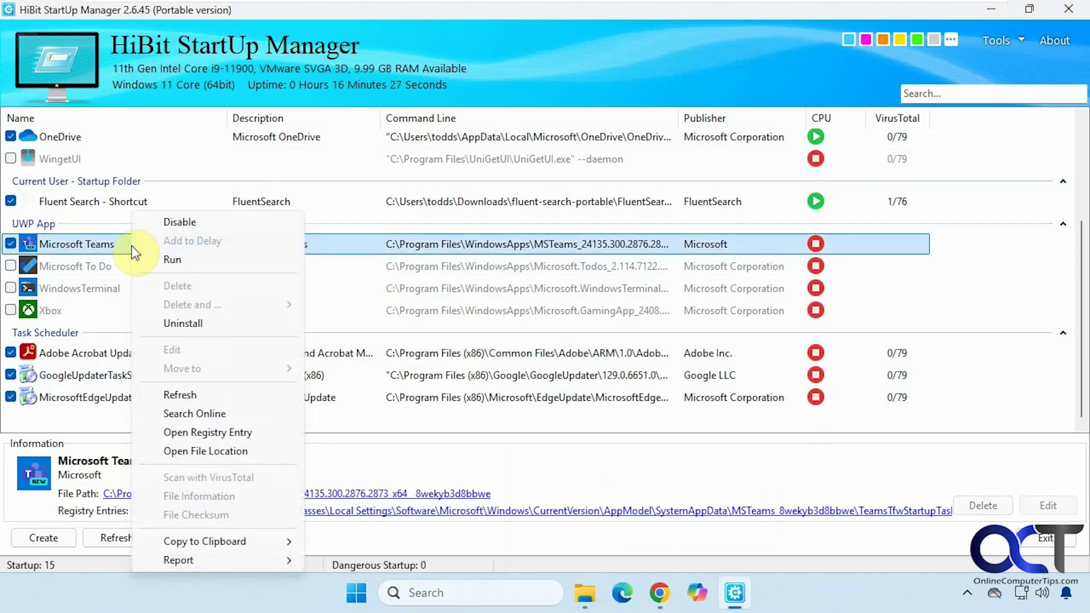
click(176, 223)
Try to disable the OneDrive startup entry.
click(140, 138)
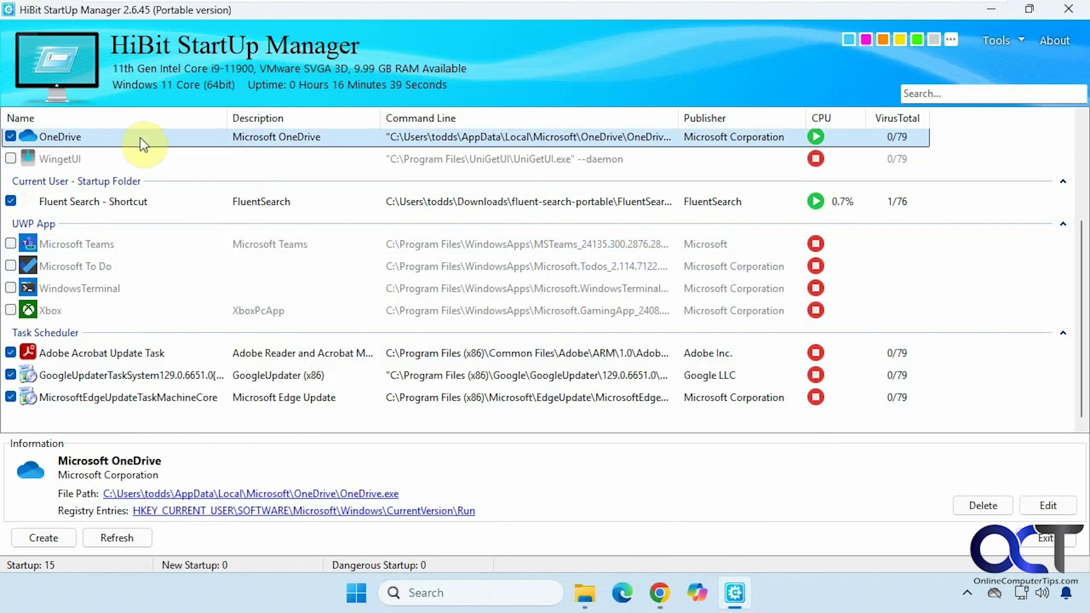
right_click(142, 144)
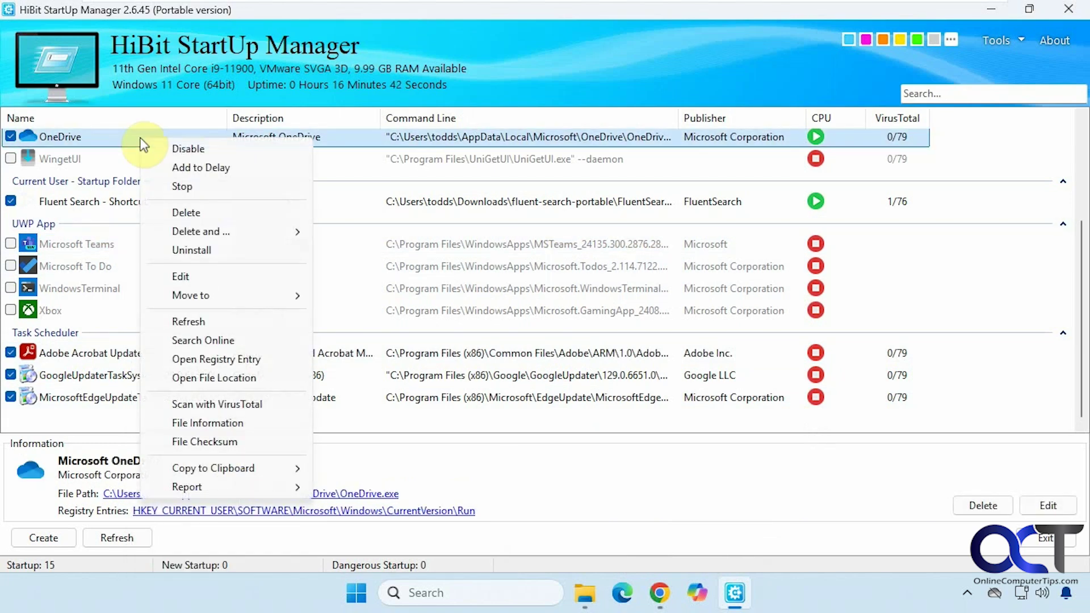
click(171, 150)
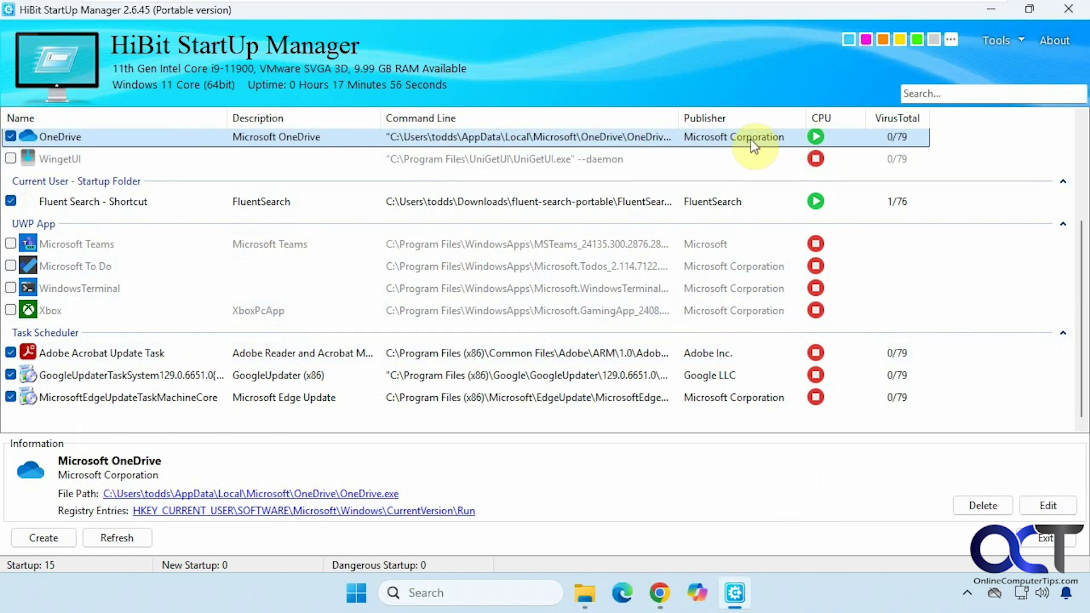
Stop the running OneDrive process from its startup entry.
right_click(750, 139)
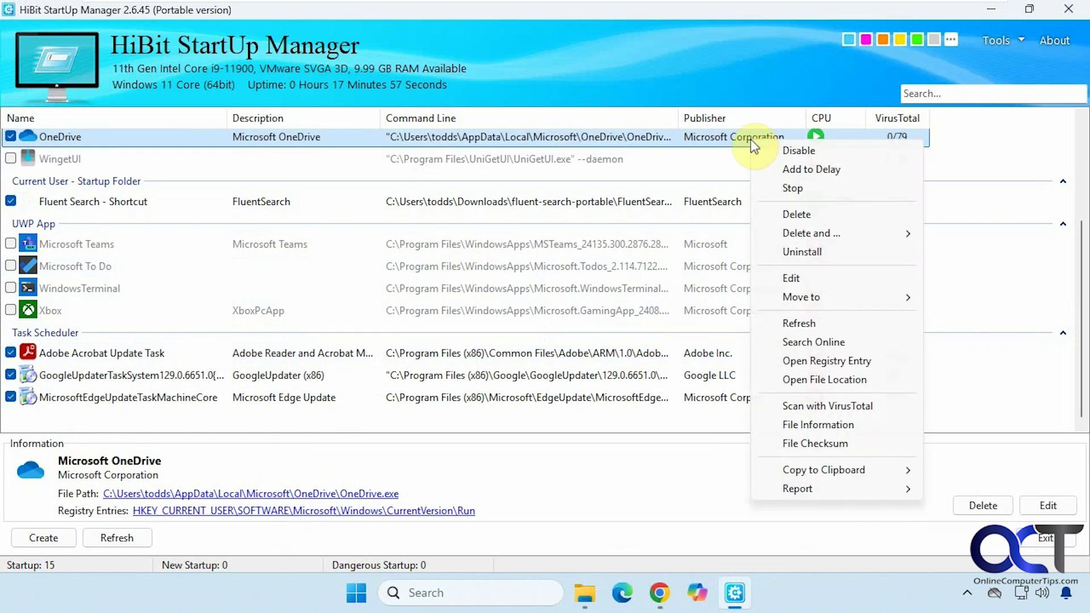
click(794, 189)
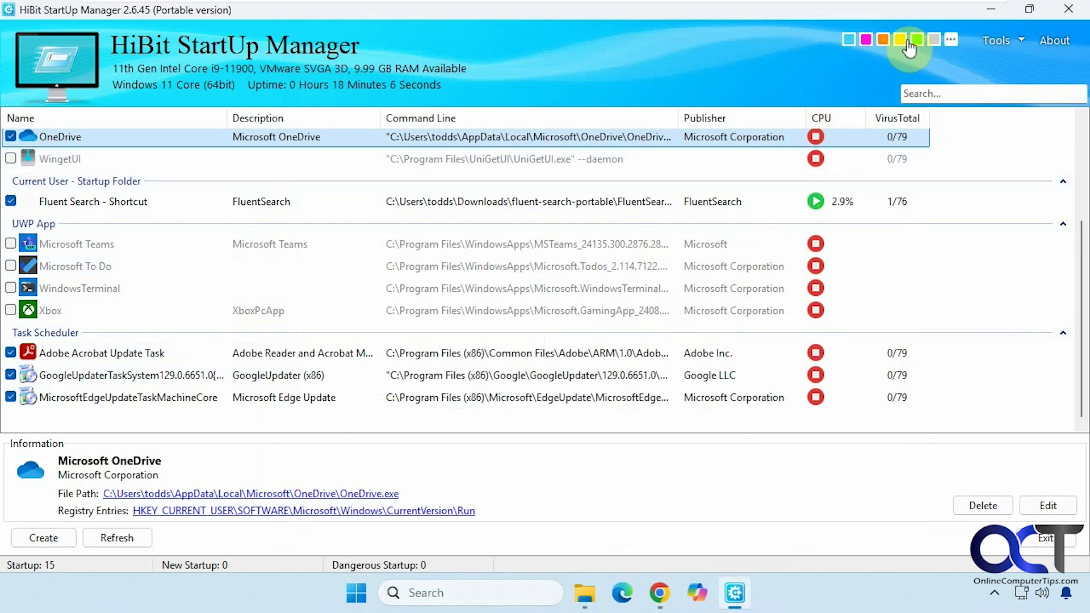
Close the Chrome window and start a Boot Optimizer measurement, agreeing to restart Windows.
click(1014, 42)
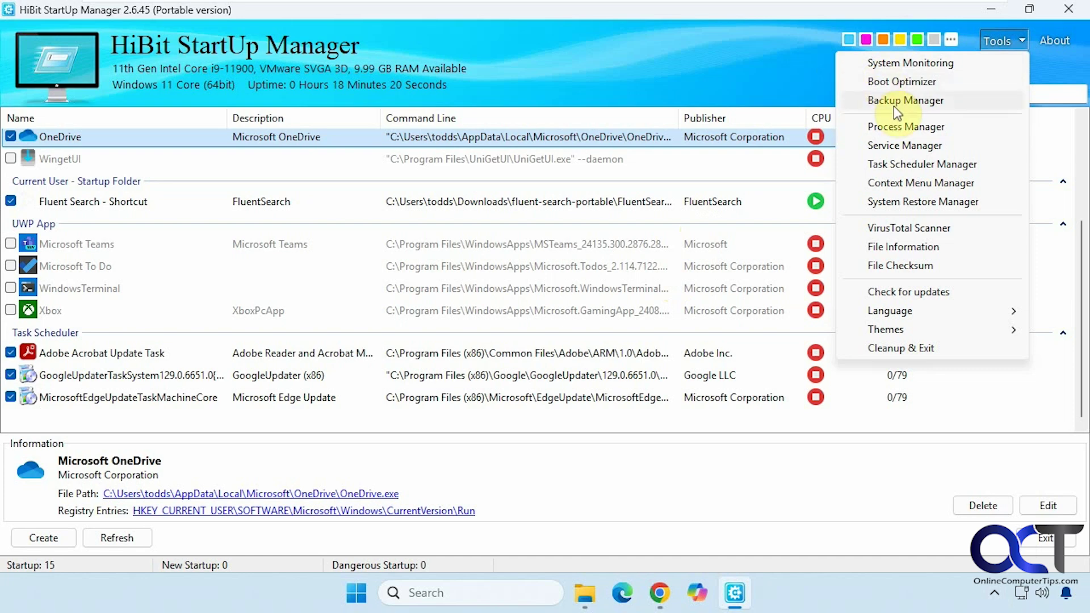
click(922, 82)
drag(888, 92, 717, 45)
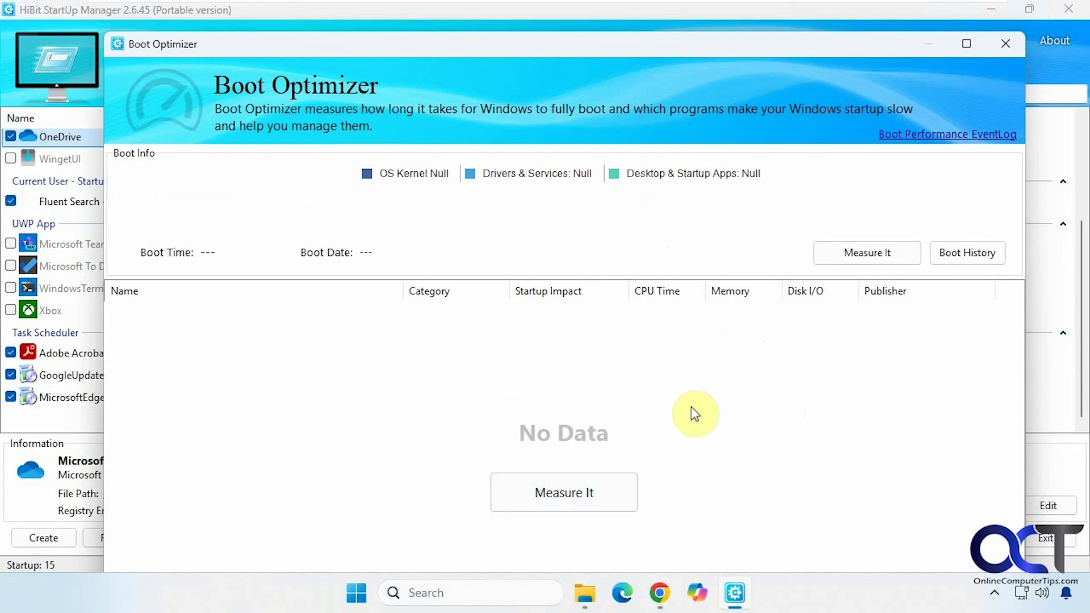
right_click(659, 592)
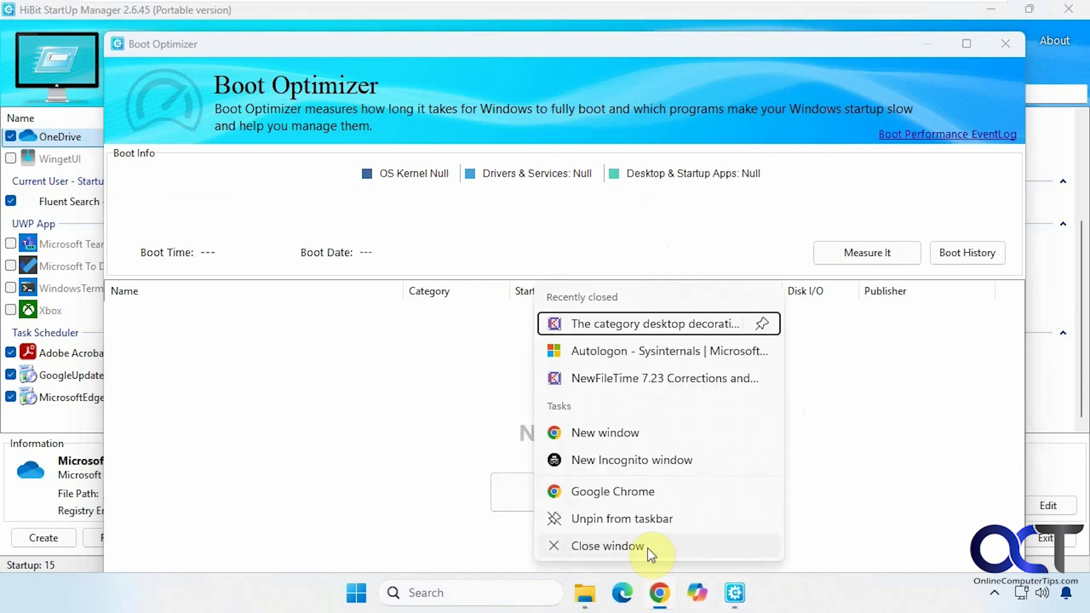
click(648, 549)
click(588, 497)
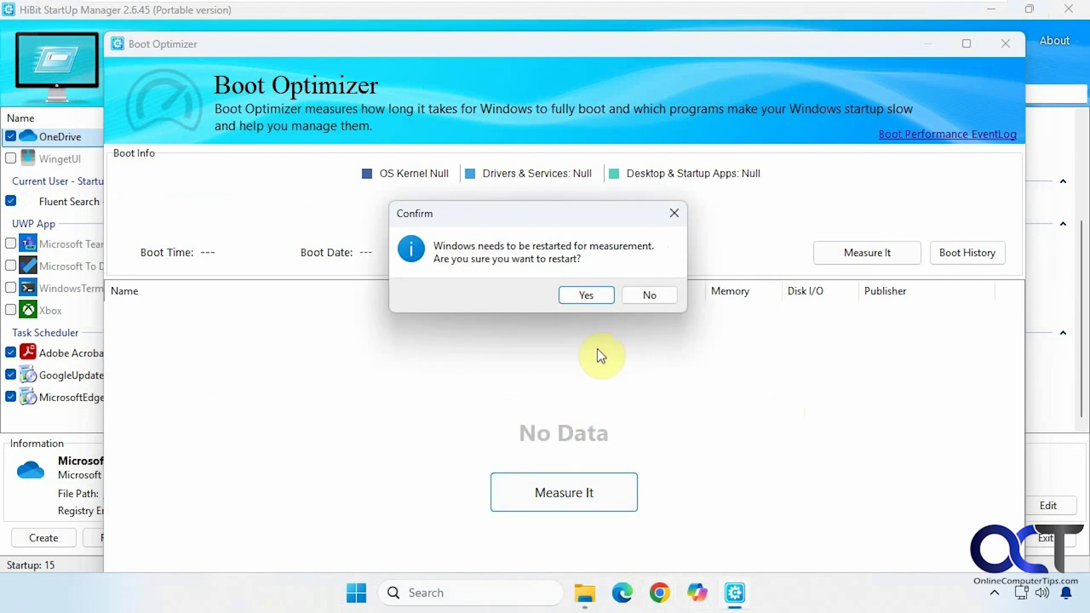
click(588, 296)
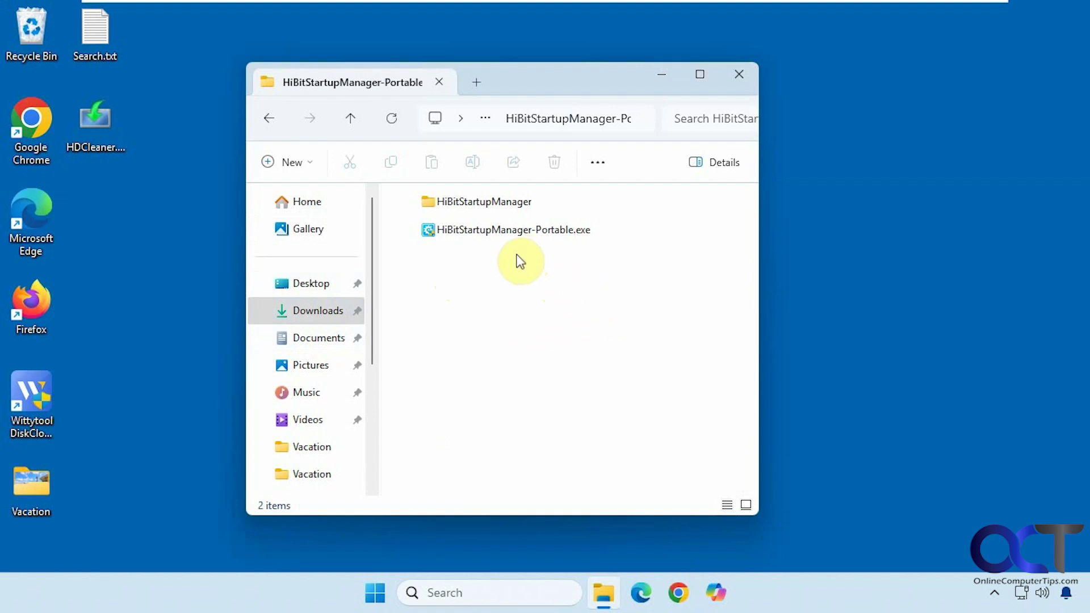
Relaunch HiBitStartupManager-Portable.exe with permission to make changes, and save its settings and data in a folder next to the executable.
double_click(490, 233)
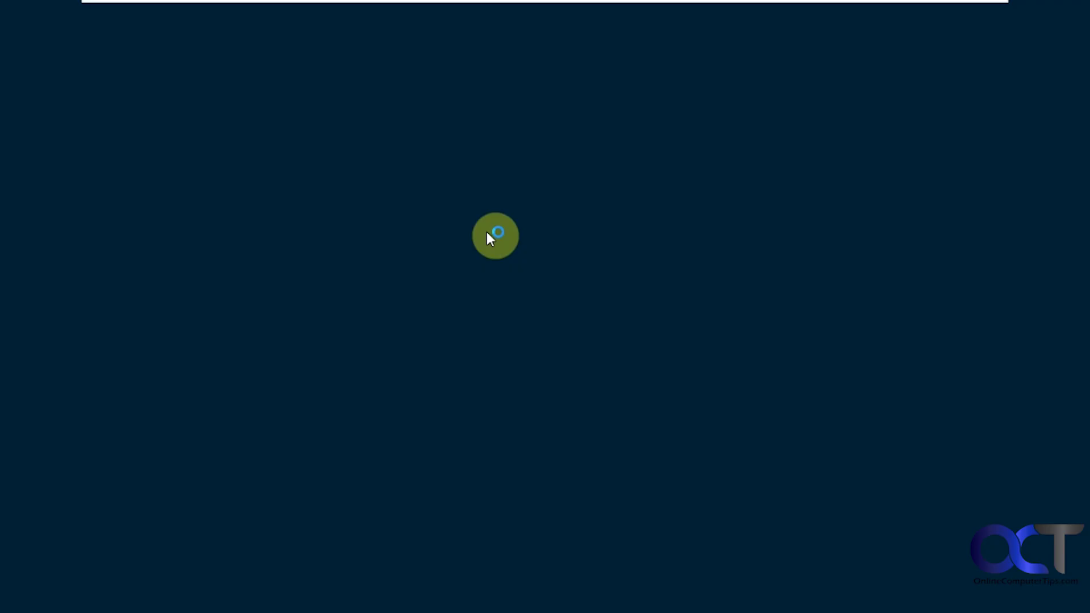
click(476, 442)
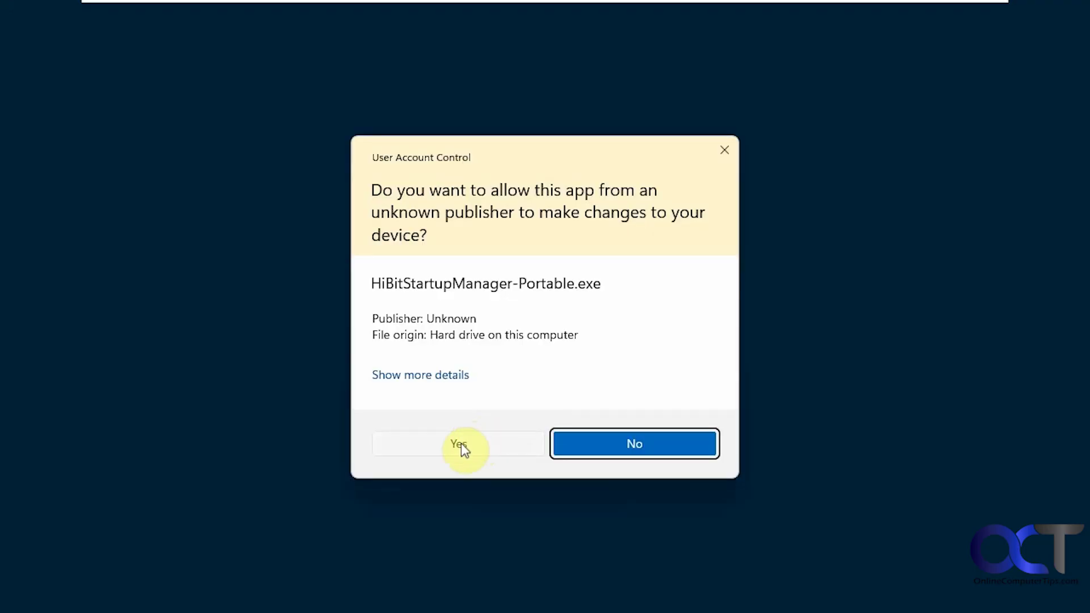
click(461, 443)
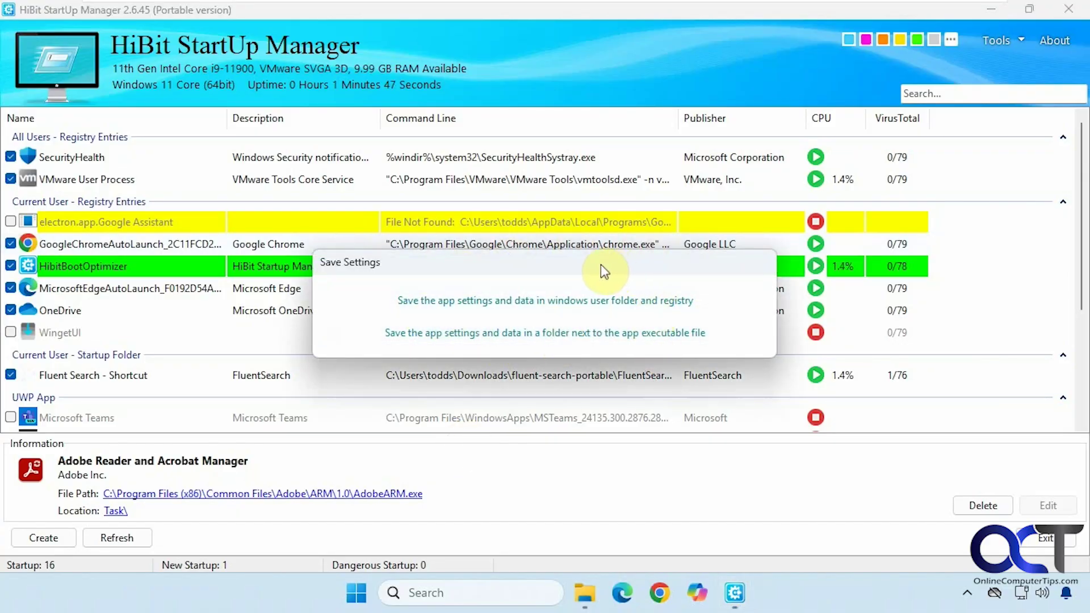
click(552, 333)
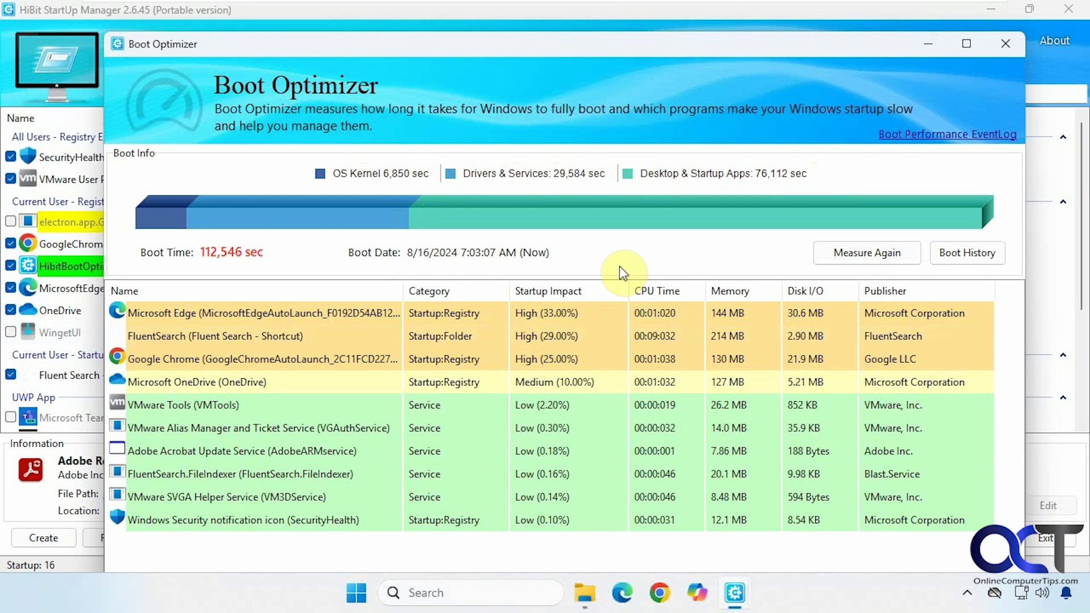
Review the boot history and the Boot Performance EventLog in Boot Optimizer, and close the tool.
click(982, 256)
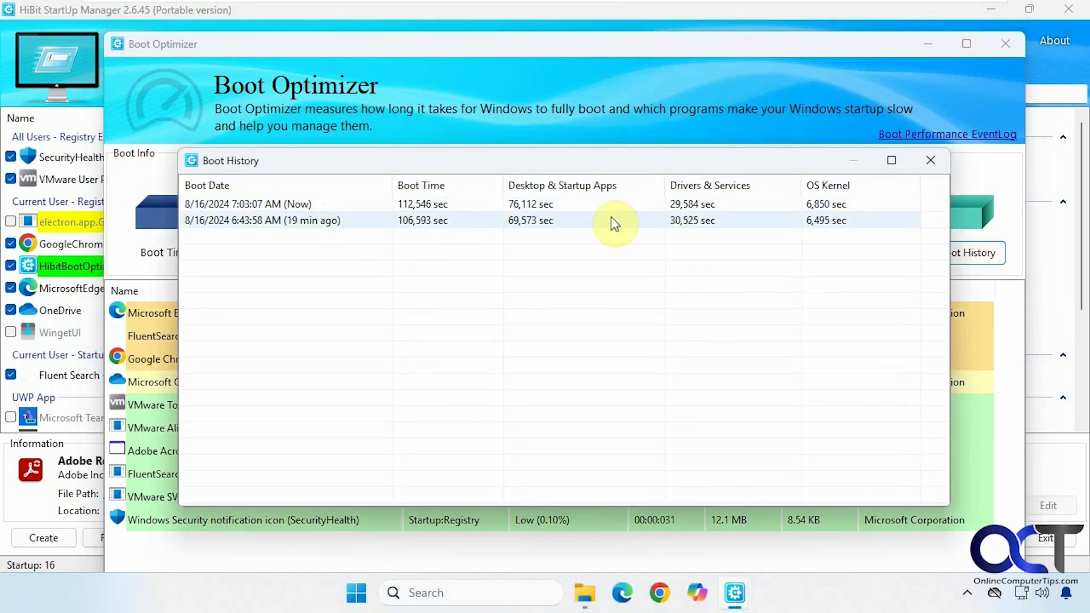
click(931, 160)
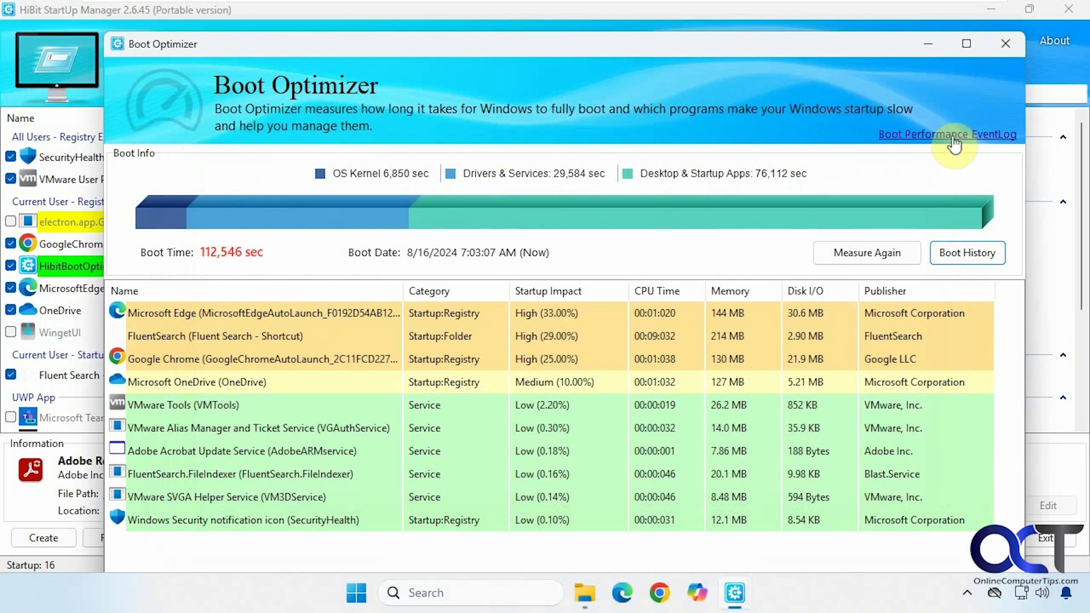
click(949, 134)
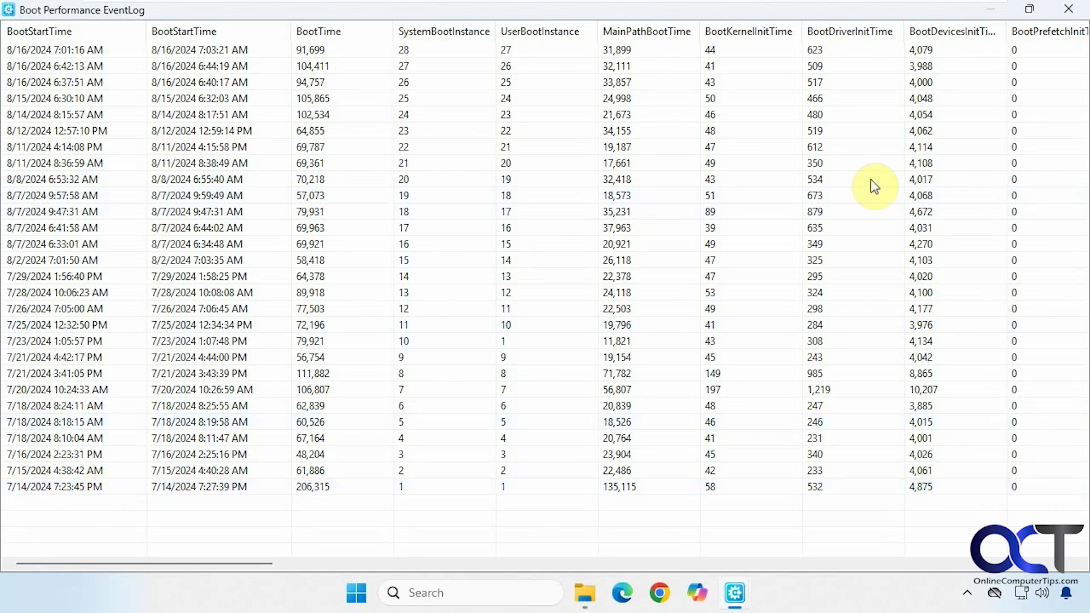
click(1071, 9)
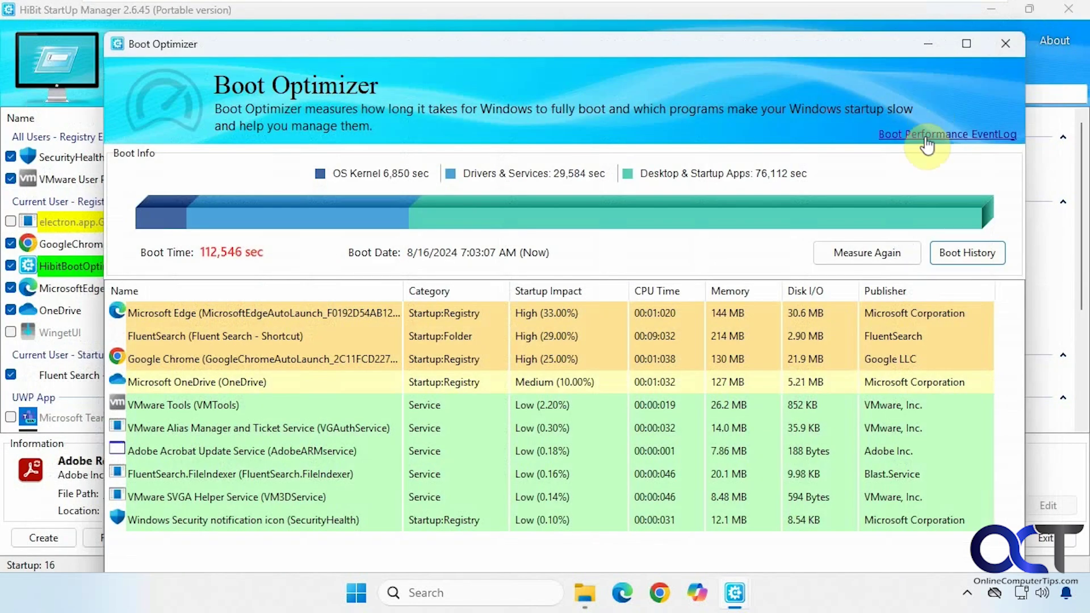
click(1003, 46)
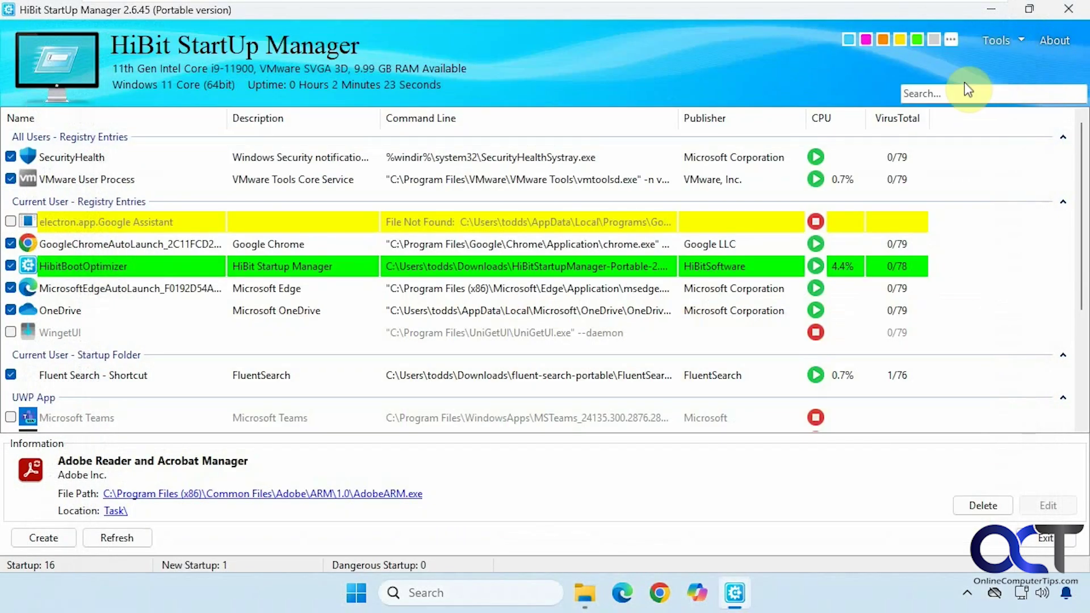
View the existing startup backups in Backup Manager and close it.
click(1013, 43)
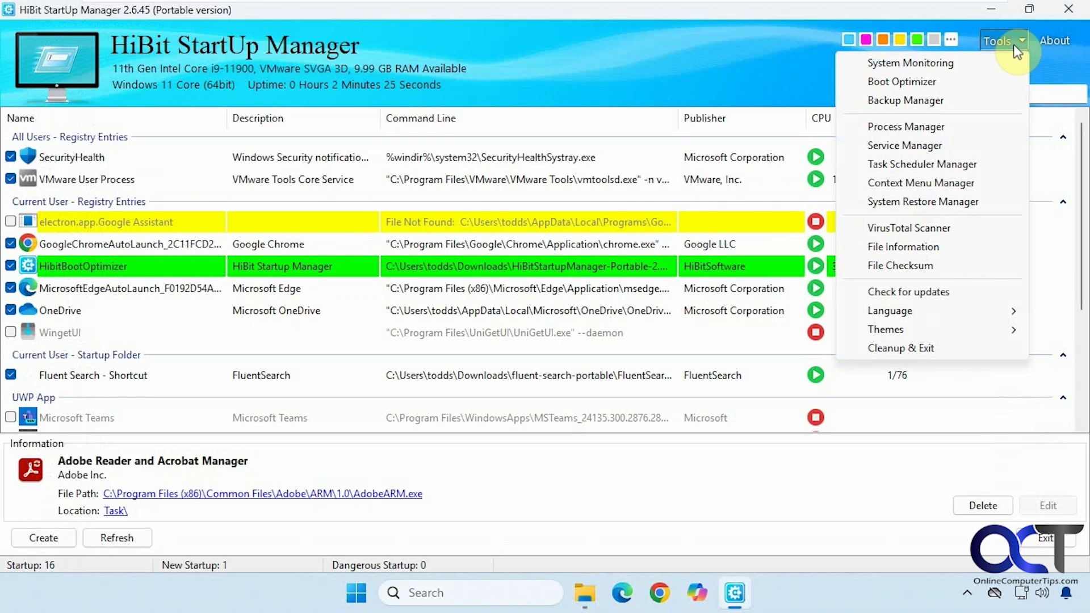
click(953, 100)
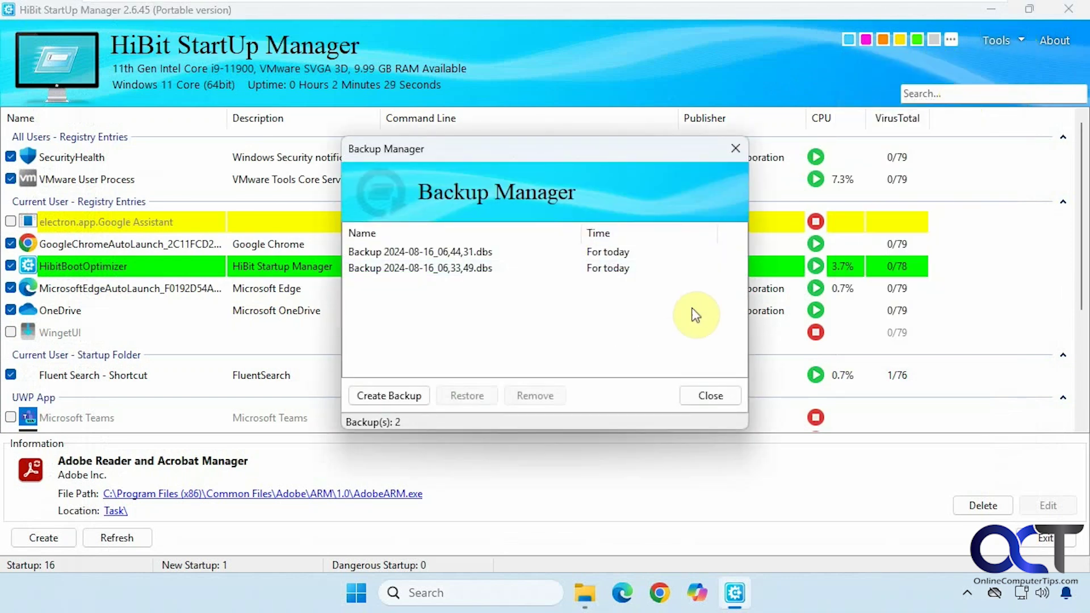
click(708, 393)
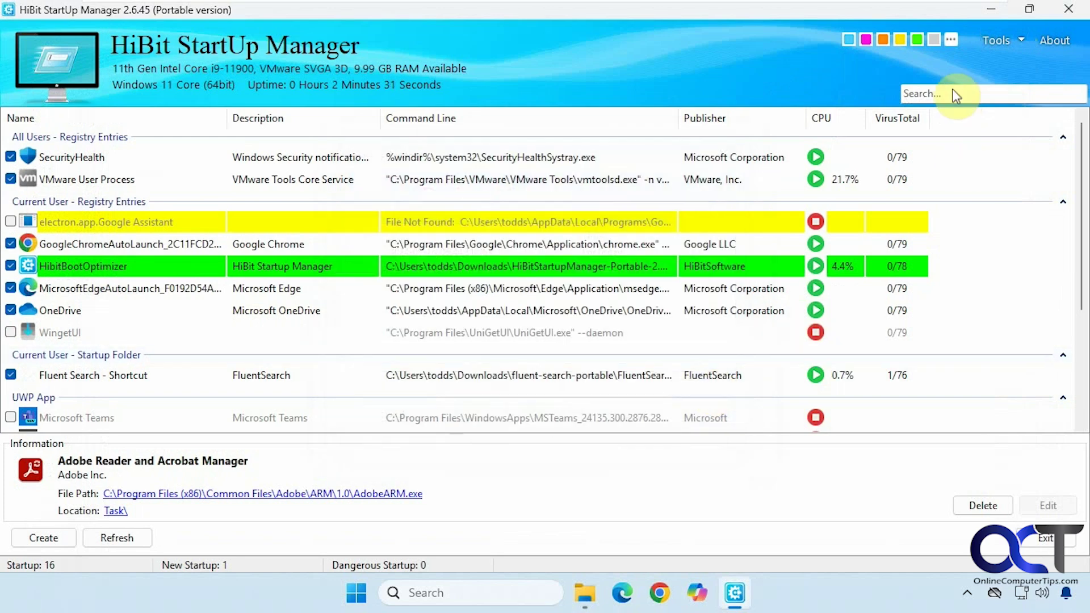
Examine the actions offered for a process in Process Manager and filter the list to hide Microsoft entries.
click(1013, 38)
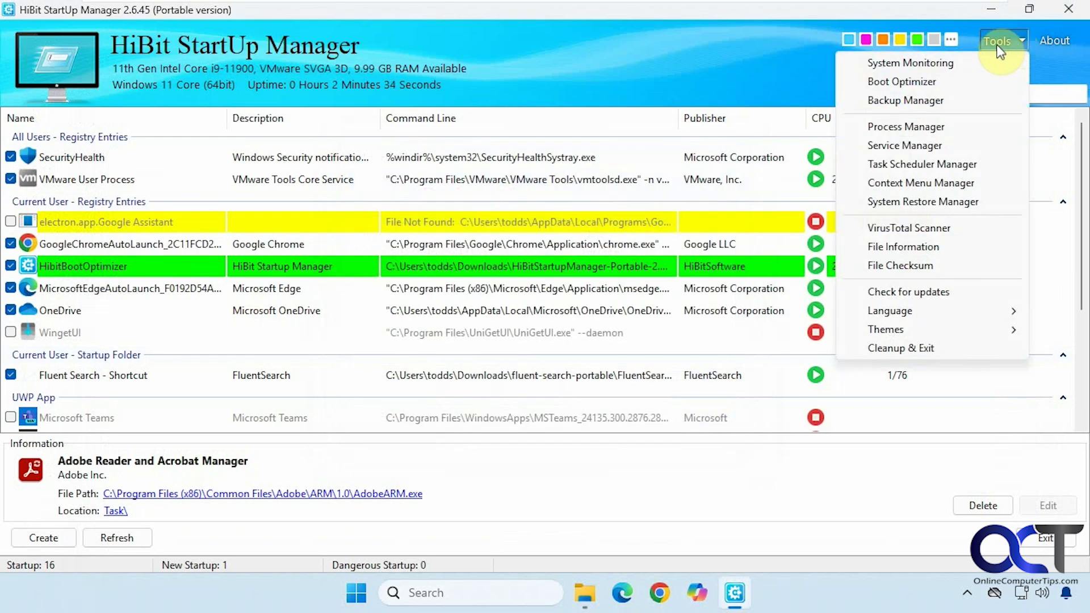
click(943, 130)
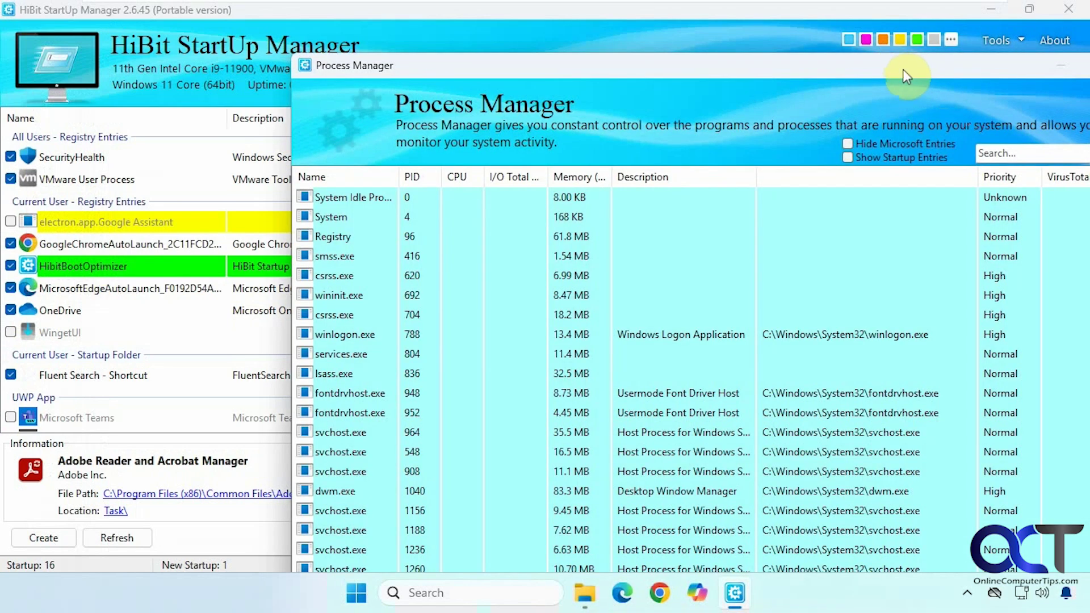
drag(902, 70, 773, 64)
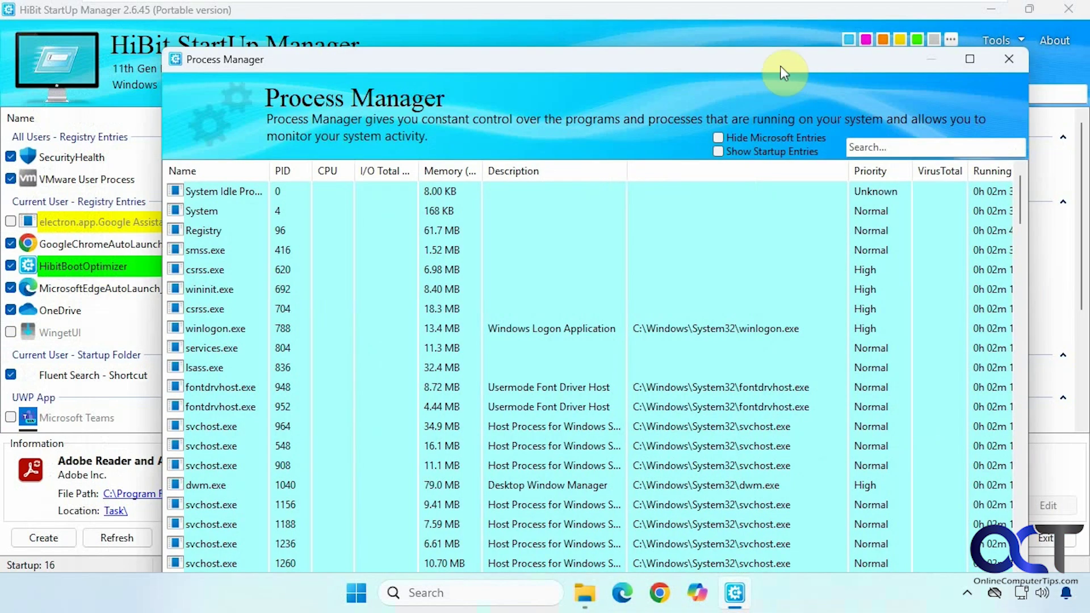
right_click(453, 189)
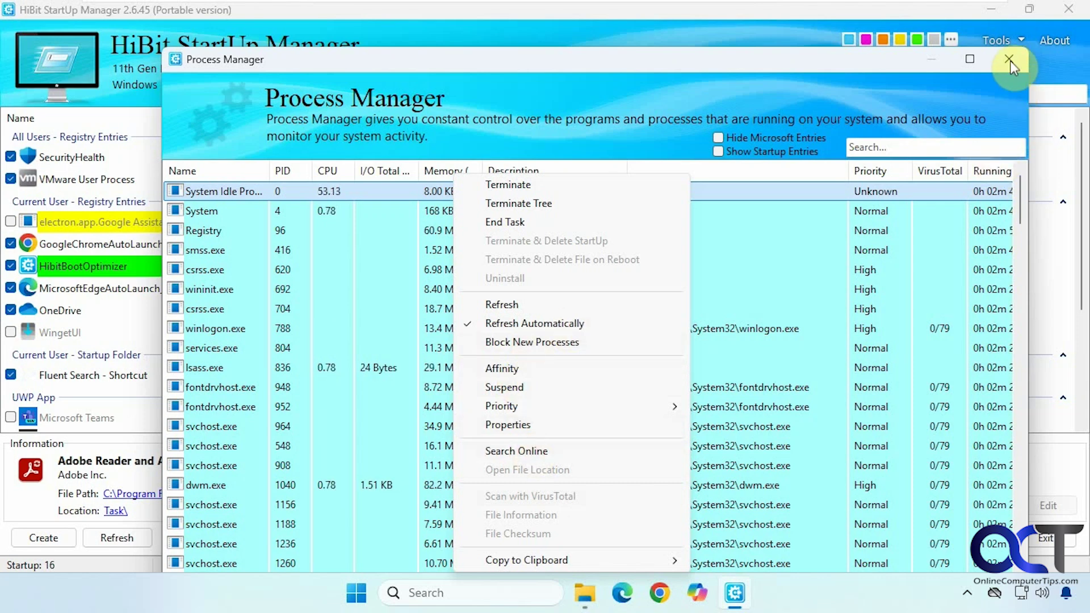
click(775, 137)
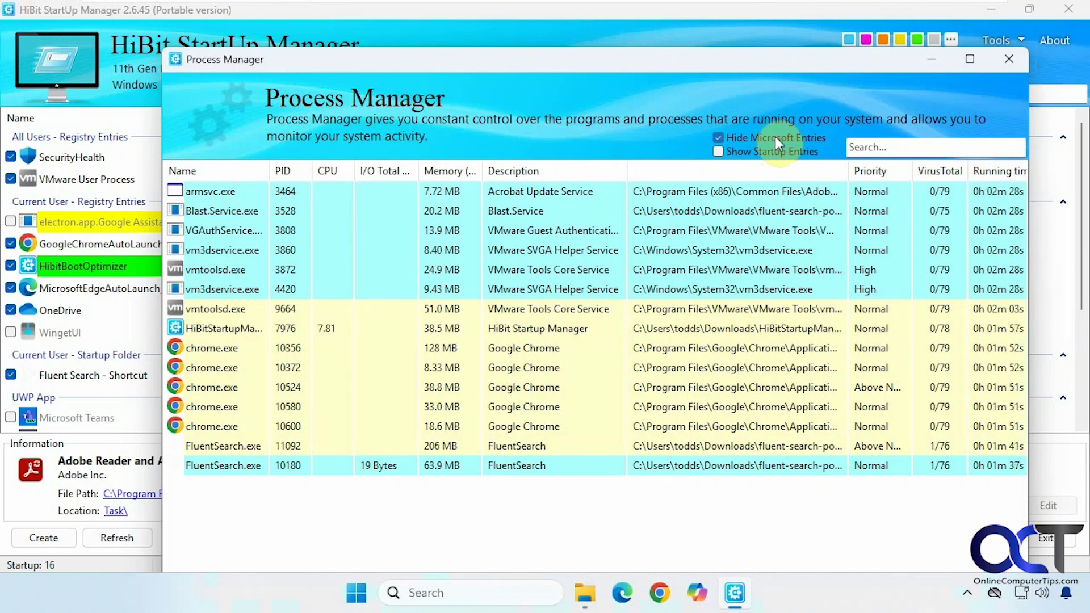
click(1003, 59)
Examine the actions available for the AarSvc_7922b service in Service Manager and close the tool.
click(1008, 42)
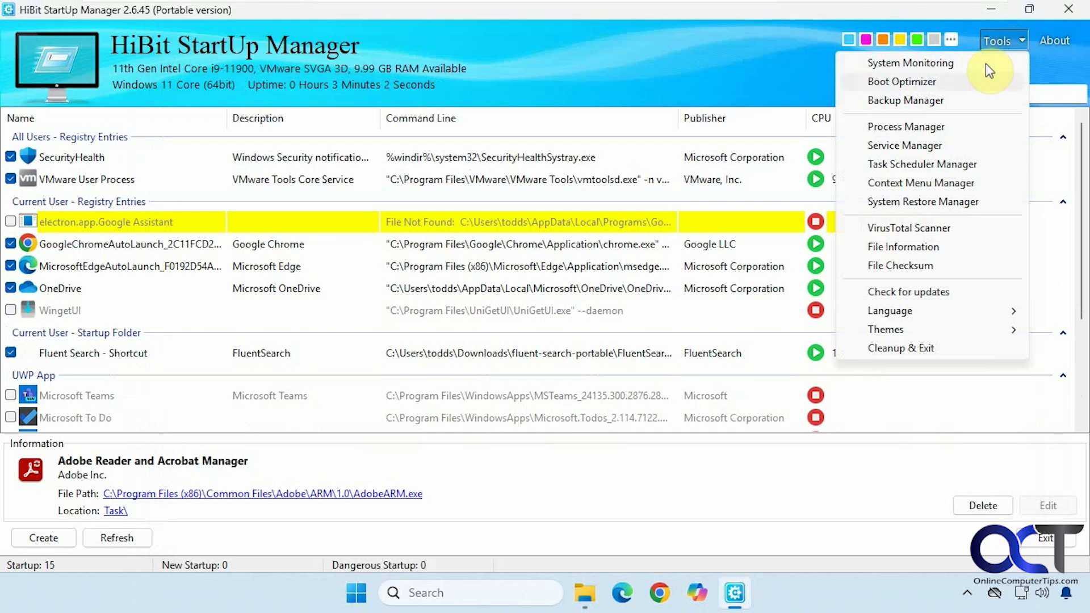
click(922, 145)
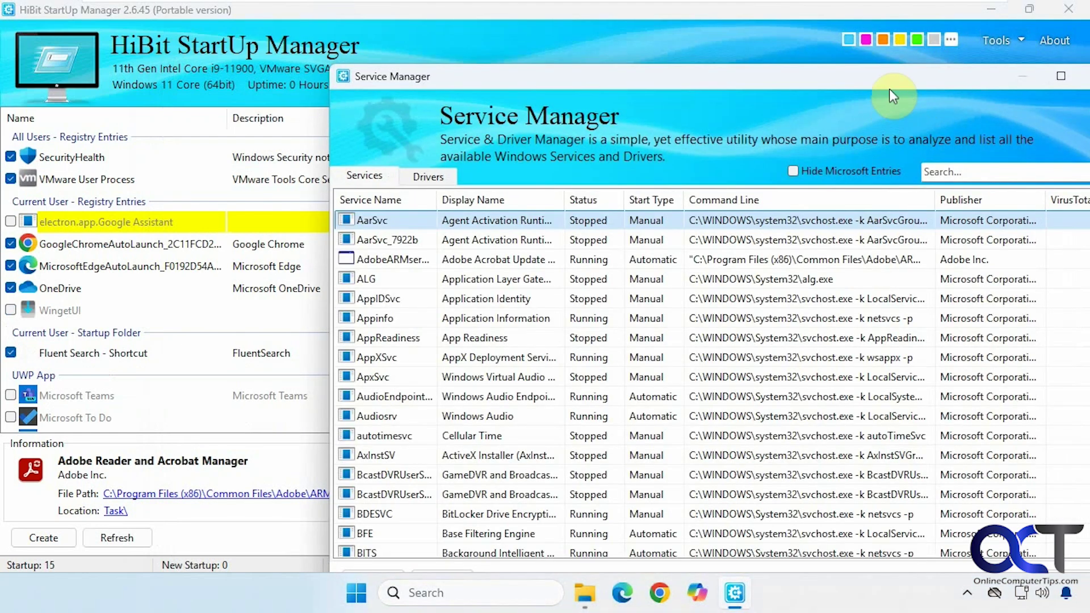
drag(891, 74, 711, 53)
click(656, 217)
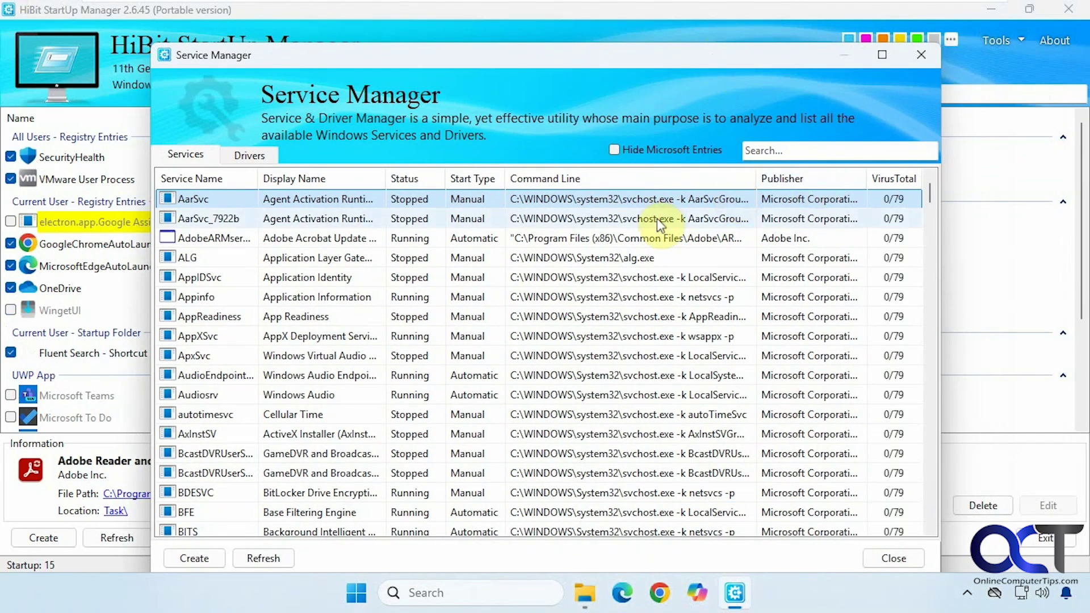
right_click(656, 218)
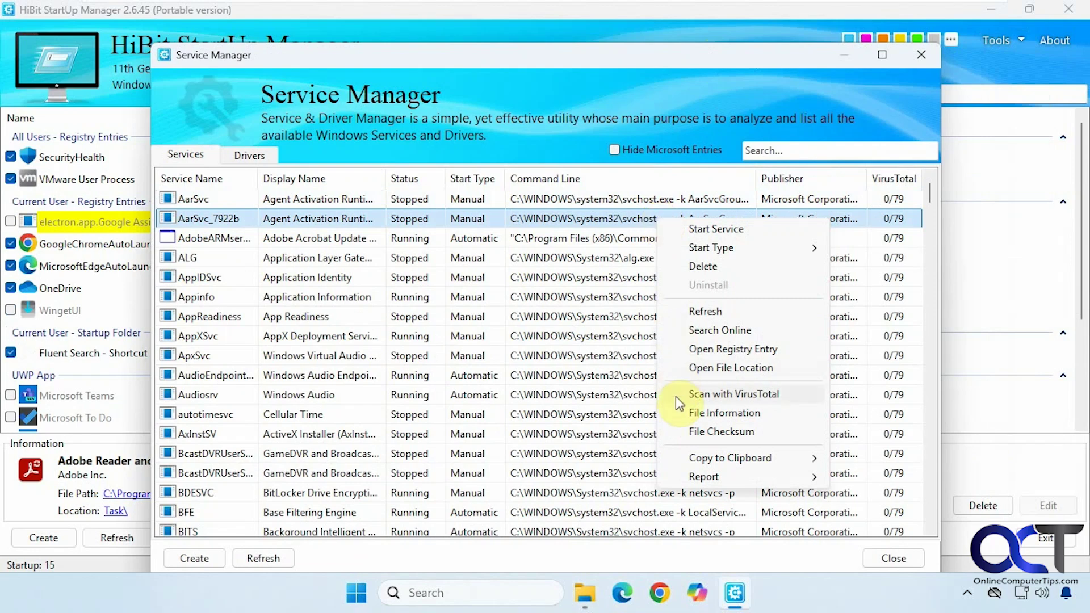
click(923, 54)
Examine the actions available for a OneDrive Reporting Task in Task Scheduler Manager and close the tool.
click(1021, 39)
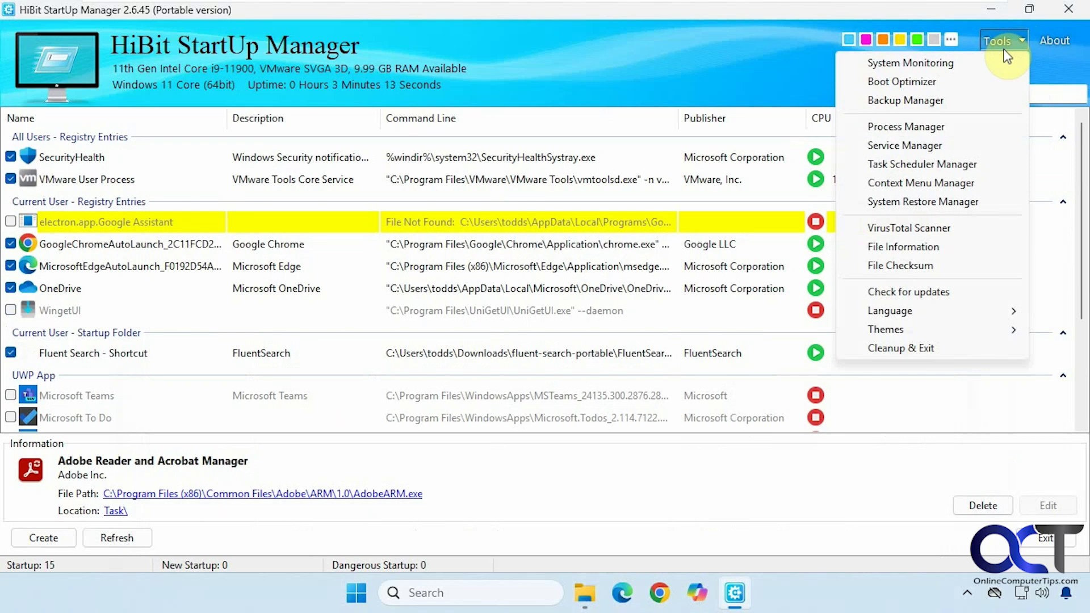
click(949, 167)
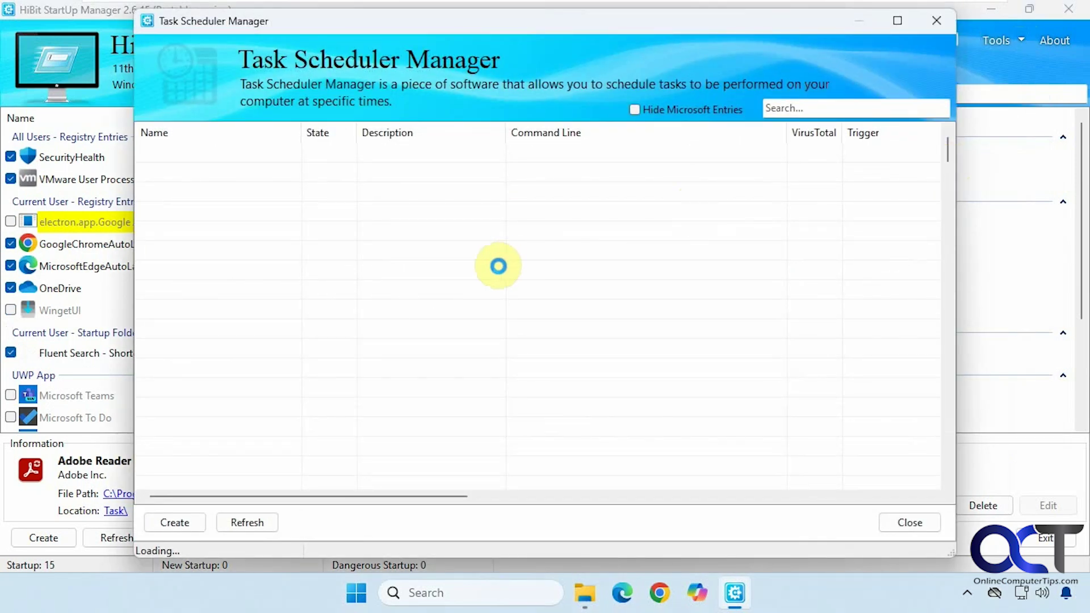
right_click(394, 254)
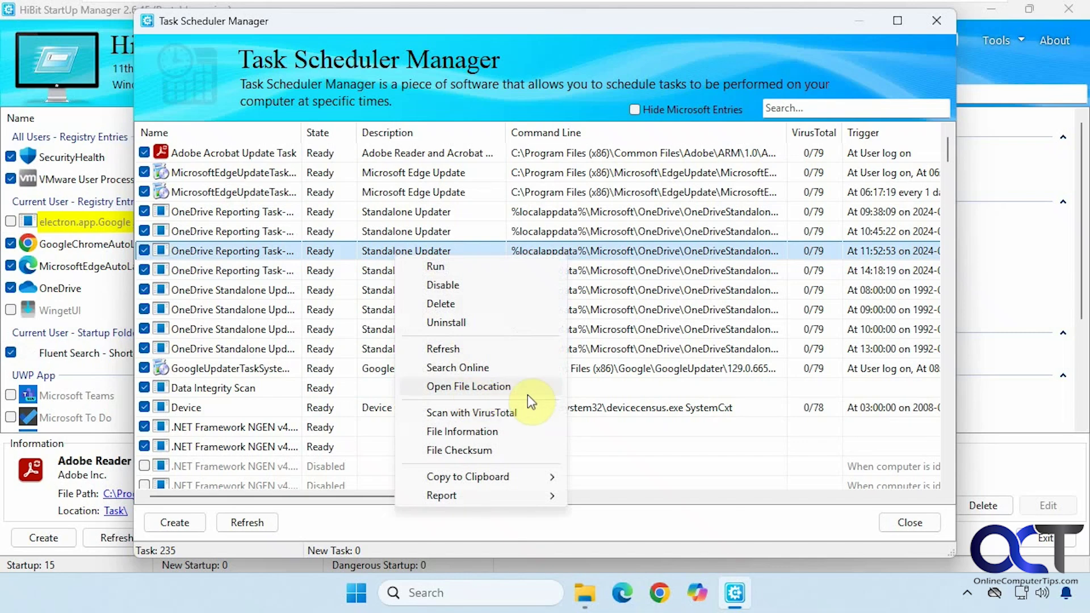
click(936, 20)
Look over the common shell entries listed in Context Menu Manager and close it.
click(996, 39)
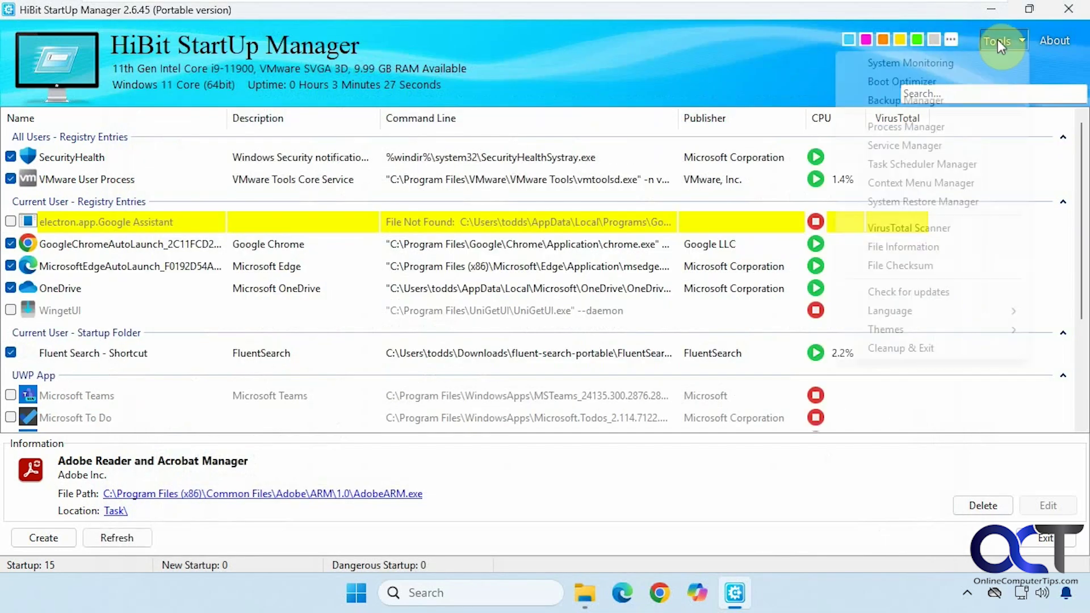
click(951, 182)
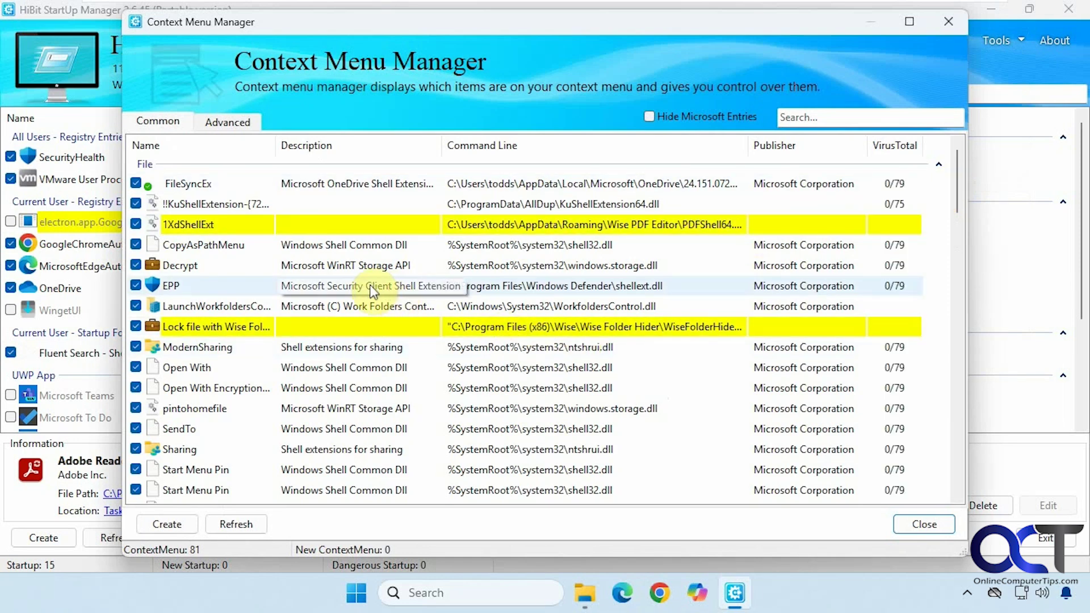
click(948, 24)
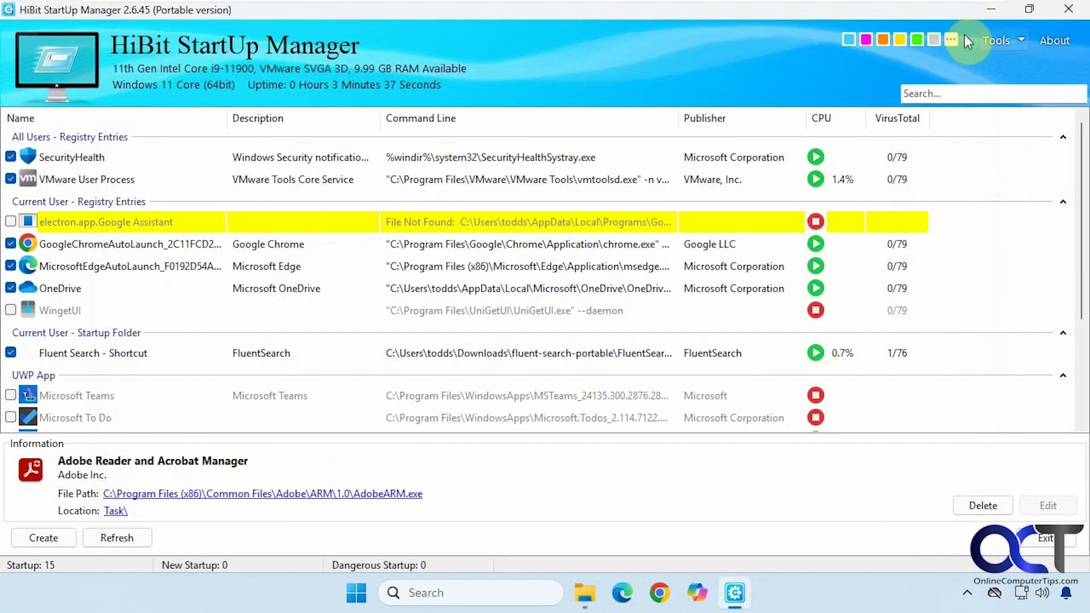
Check the Windows restore points in System Restore Manager and close it.
click(1016, 41)
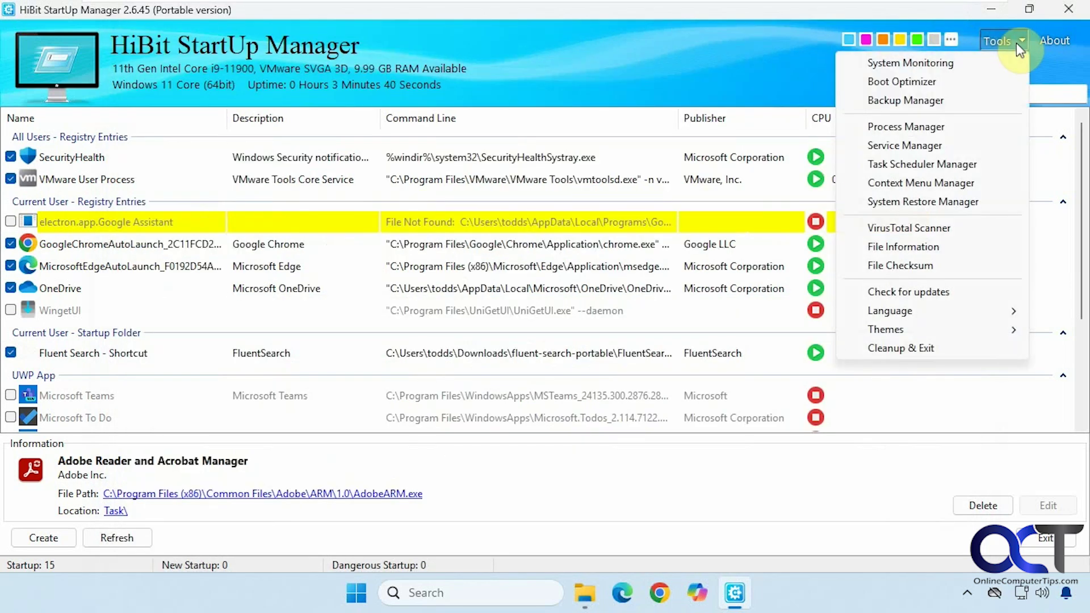
click(965, 202)
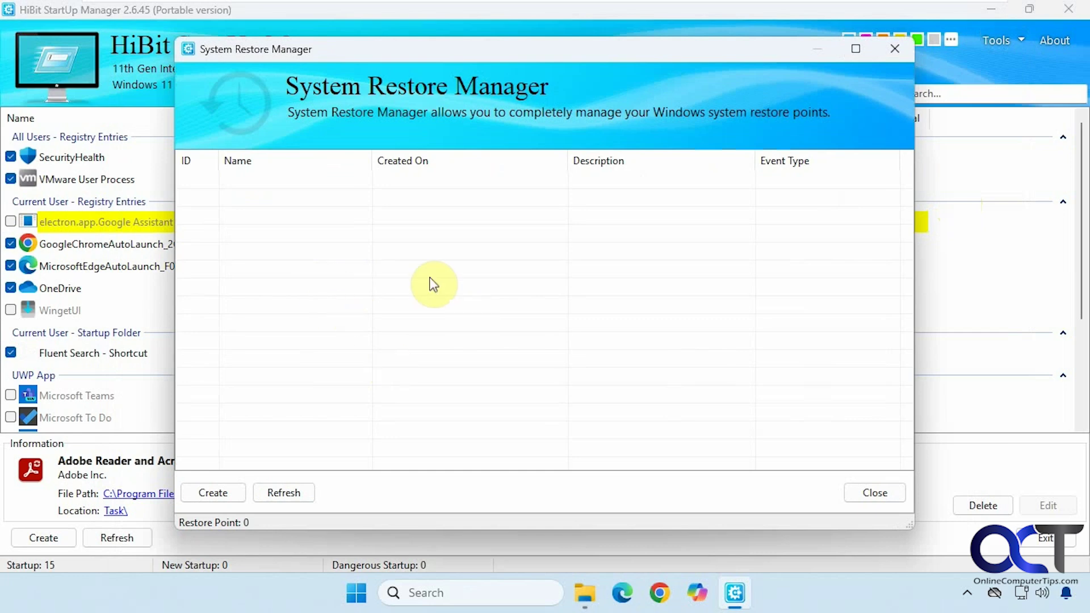
click(904, 54)
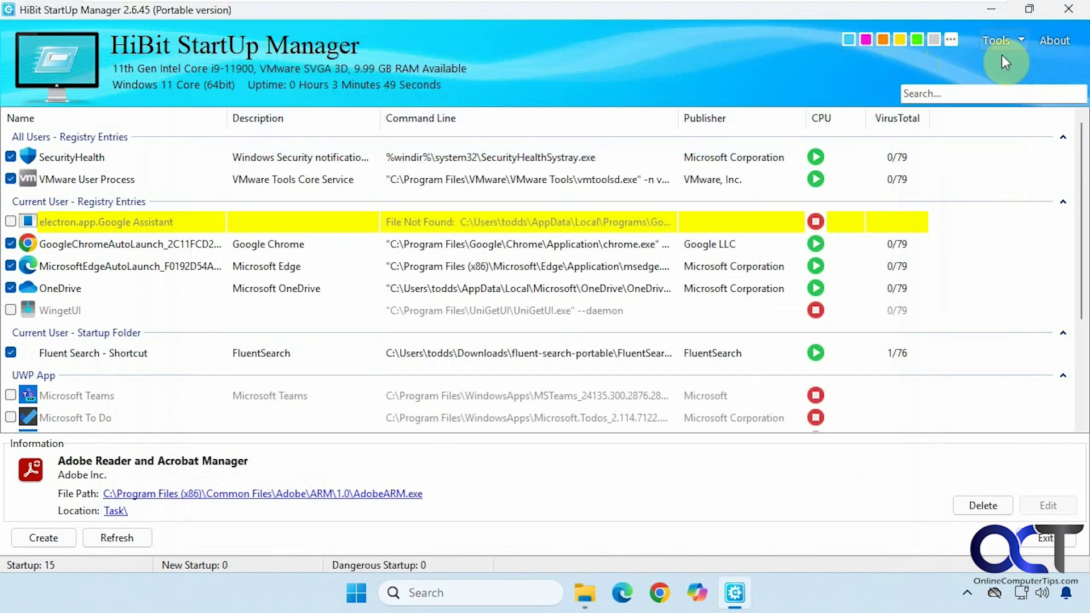
Scan HDCleaner.exe from the Desktop with VirusTotal Scanner, look through the antivirus engine results and close the scanner.
click(1021, 41)
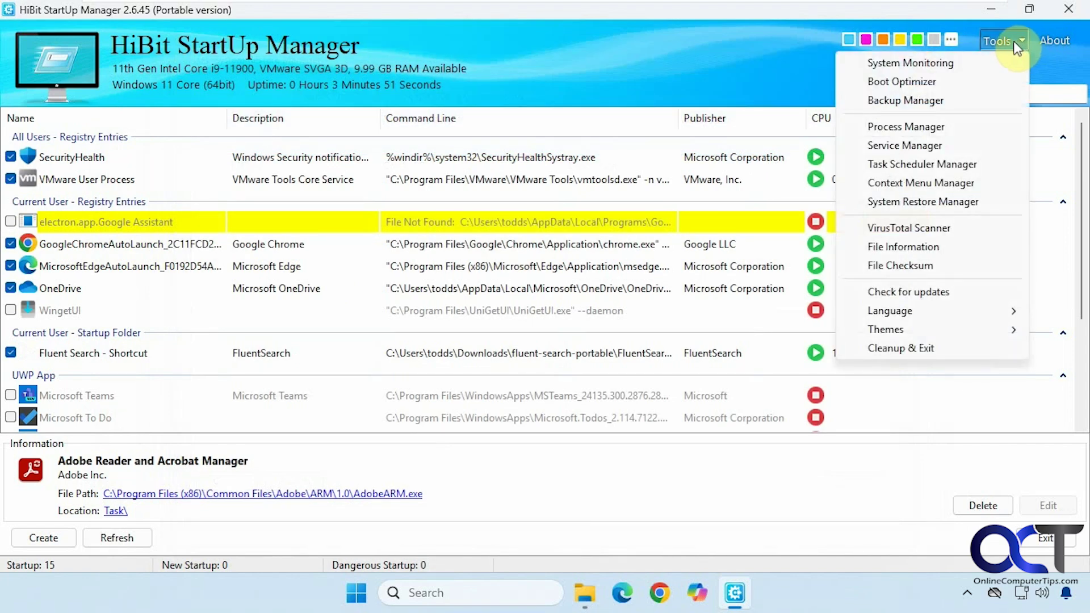
click(937, 229)
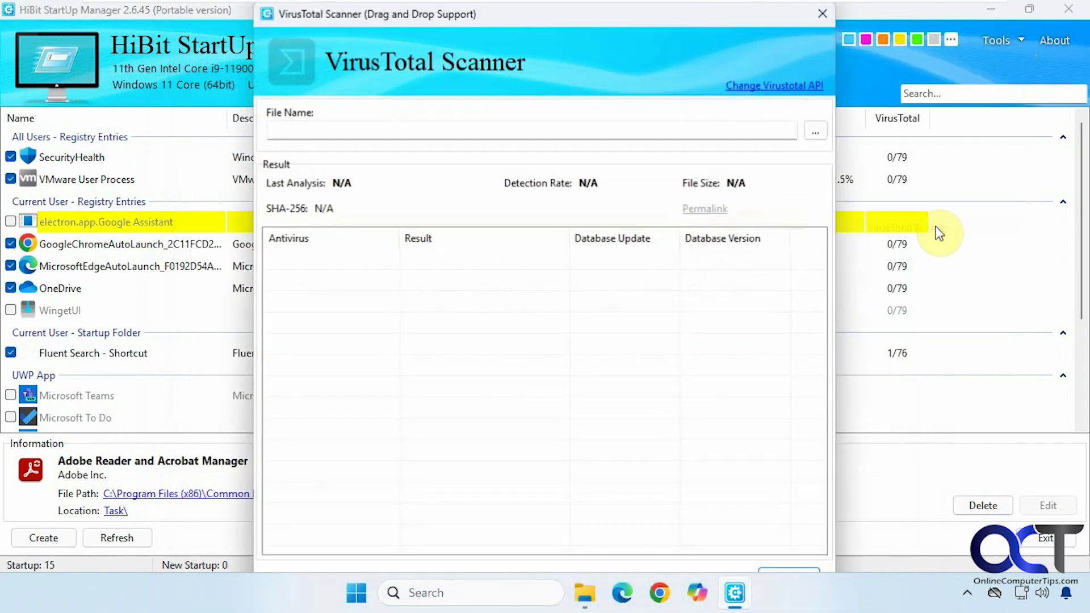
click(816, 131)
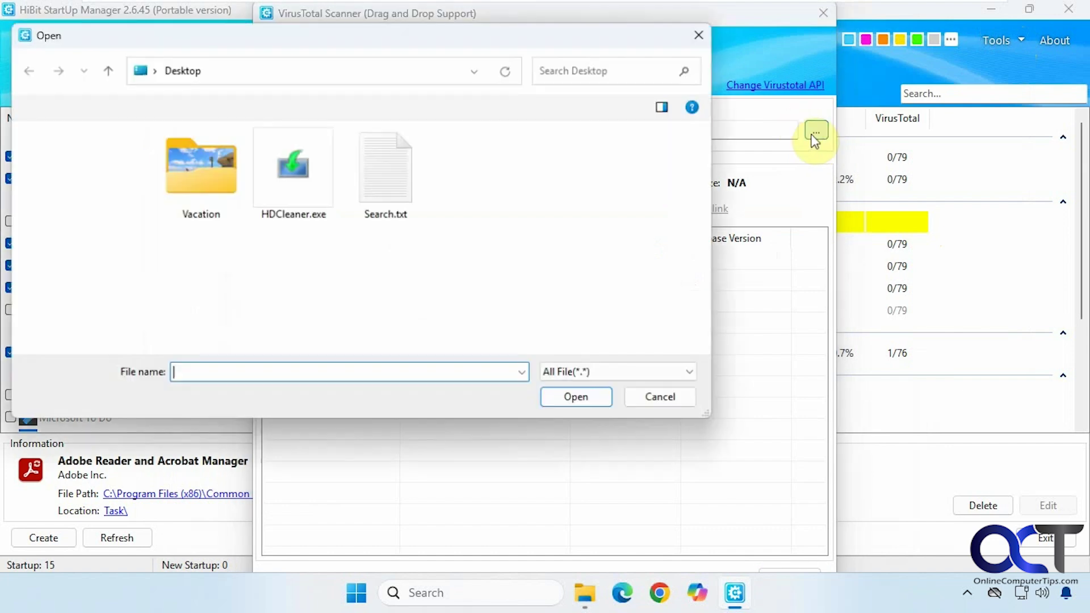
double_click(301, 213)
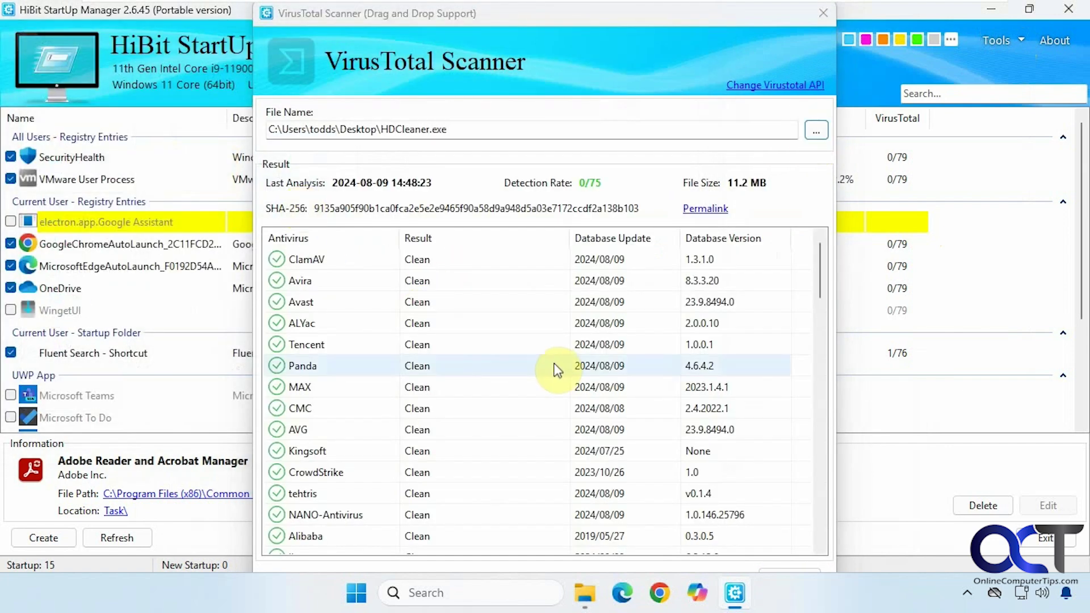
scroll(556, 386, down, 15)
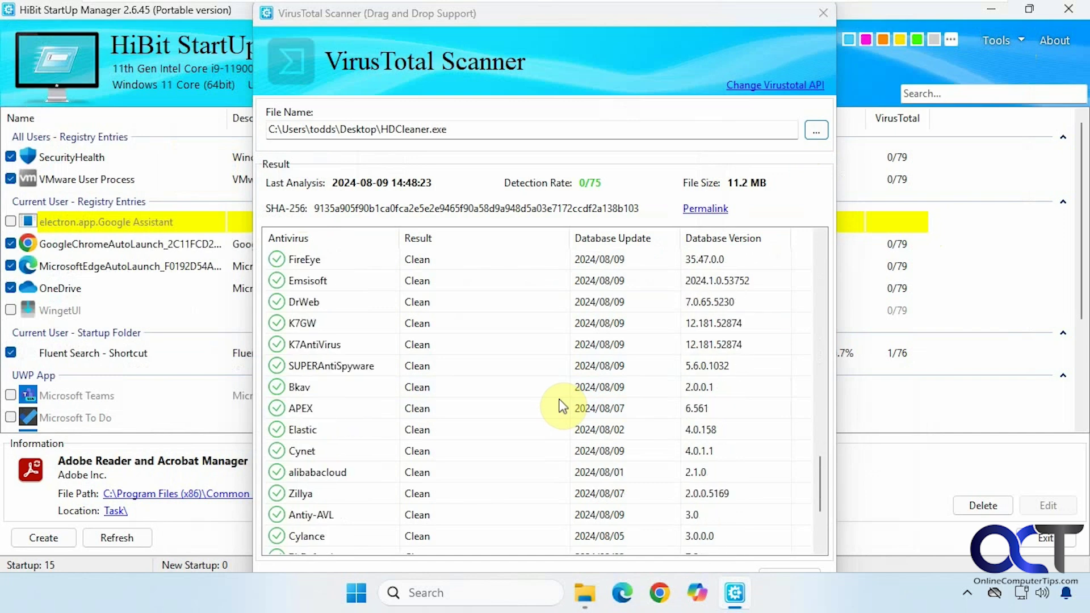
scroll(561, 406, down, 3)
scroll(561, 397, down, 10)
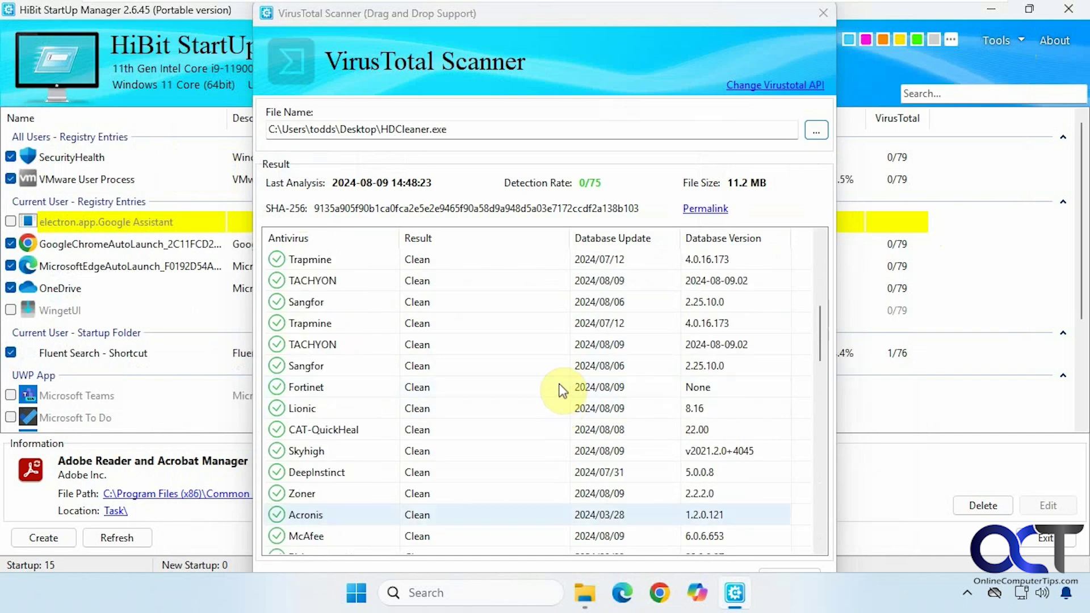
scroll(557, 369, up, 3)
click(823, 13)
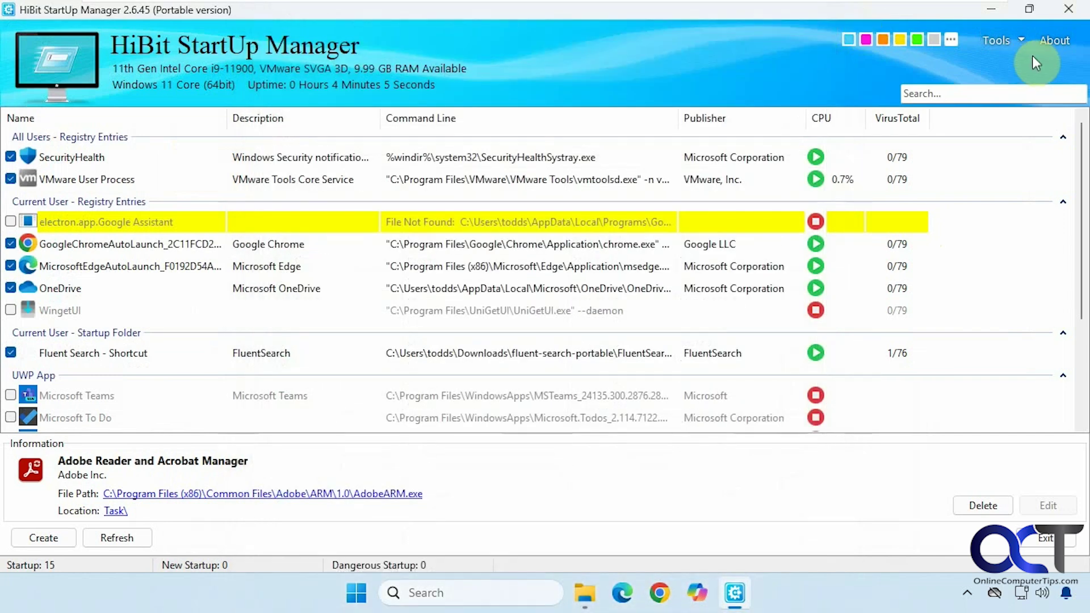
Load HDCleaner.exe from the Desktop into the File Information tool and look through its listed properties.
click(1020, 40)
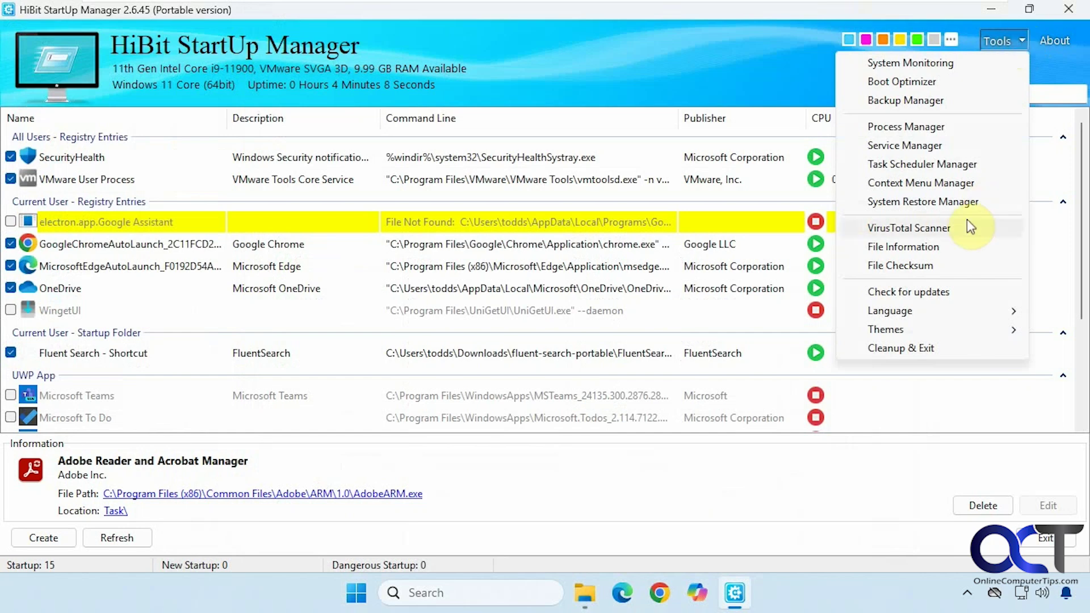
click(935, 246)
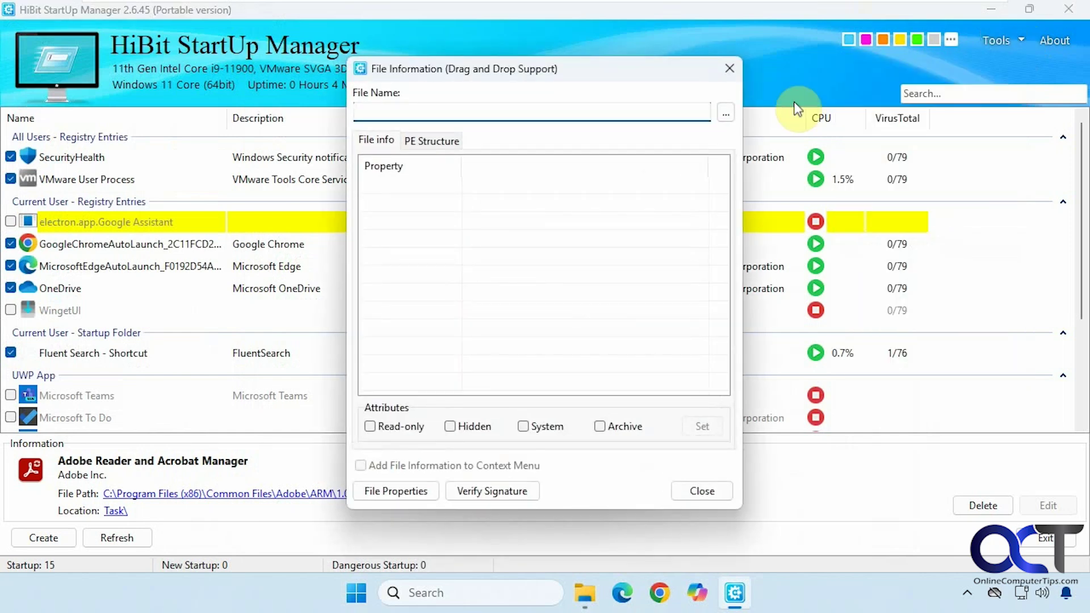
click(718, 115)
double_click(326, 216)
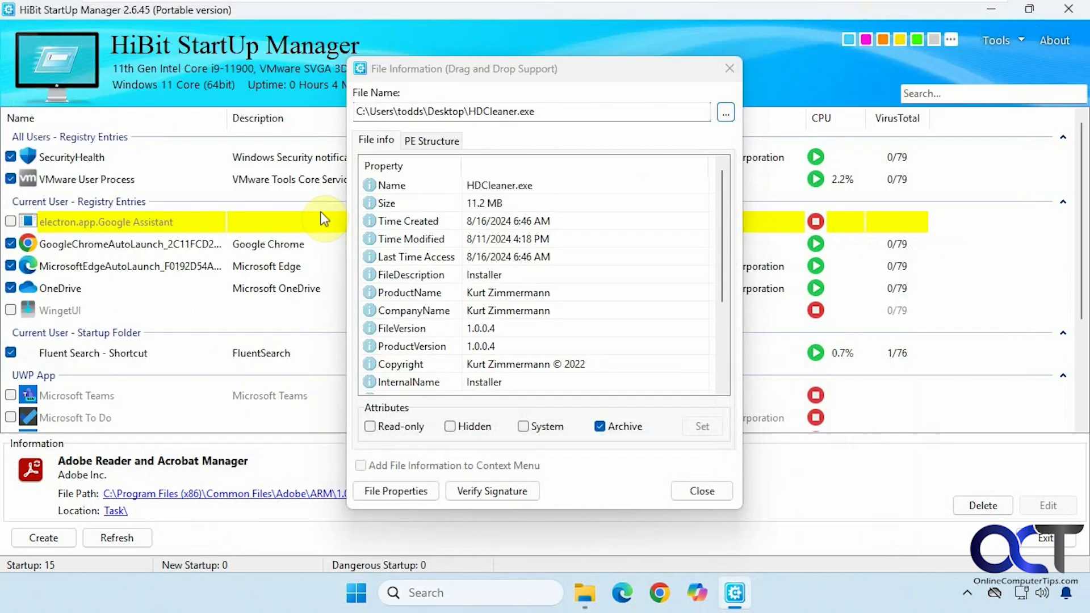
scroll(519, 309, down, 3)
scroll(519, 309, up, 3)
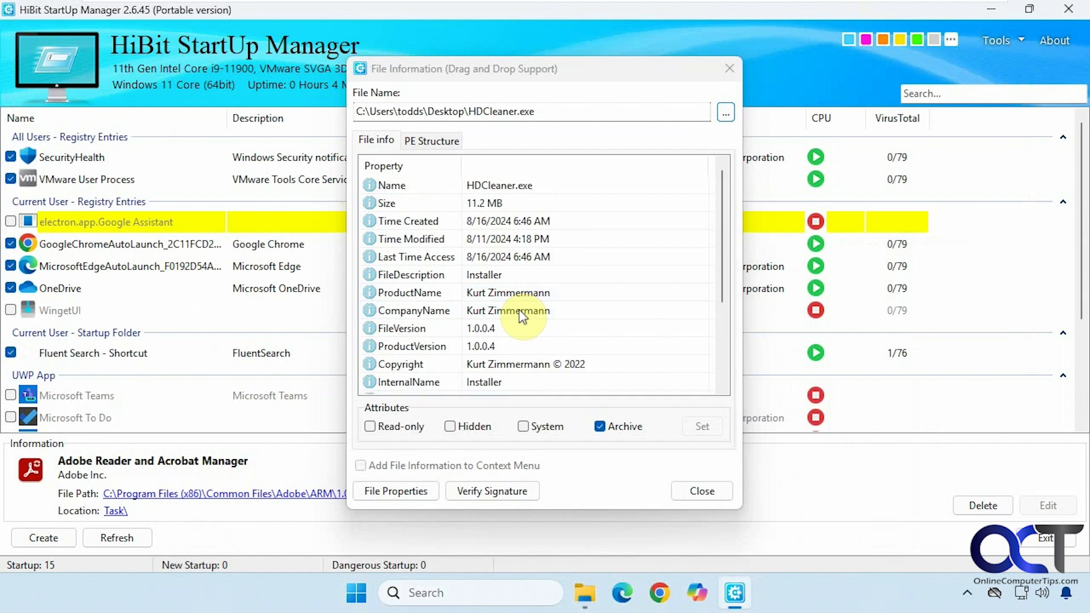
Verify the signature of HDCleaner.exe, view its Windows file properties without changes, and close File Information.
click(536, 490)
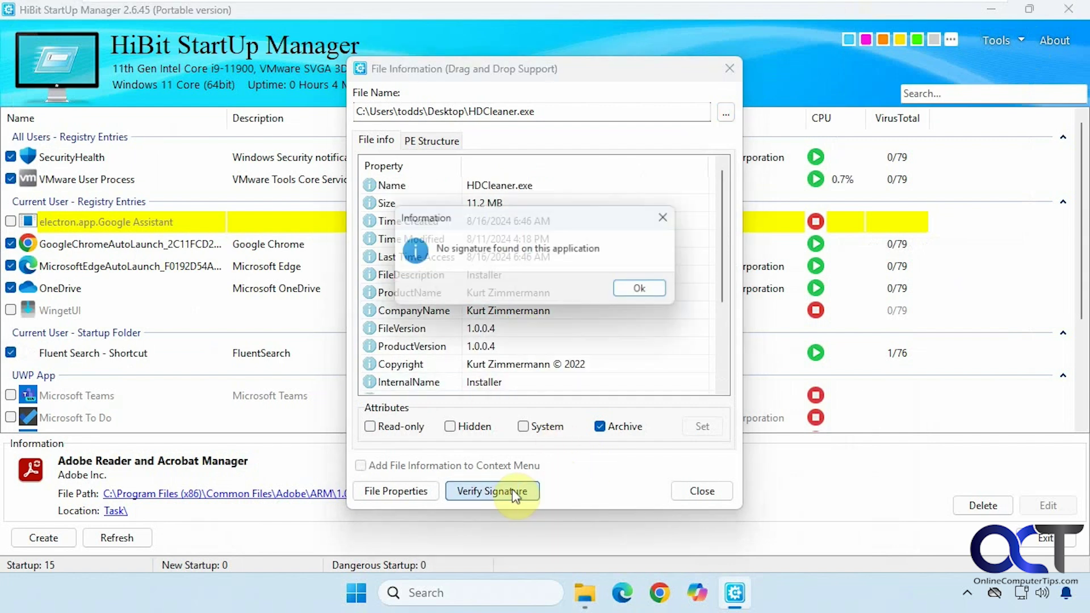
click(651, 292)
click(391, 490)
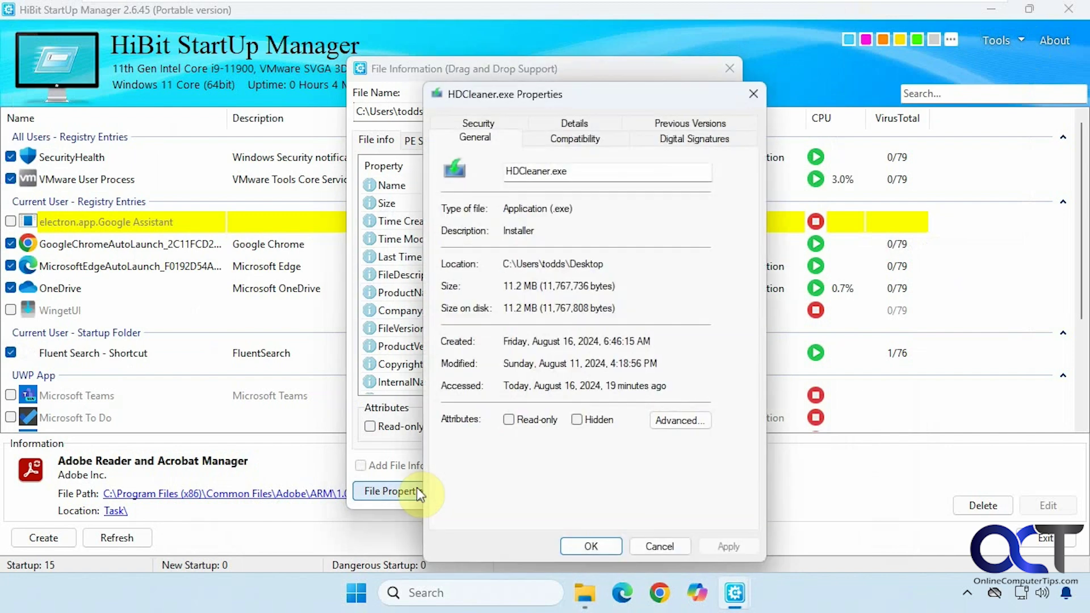
click(658, 546)
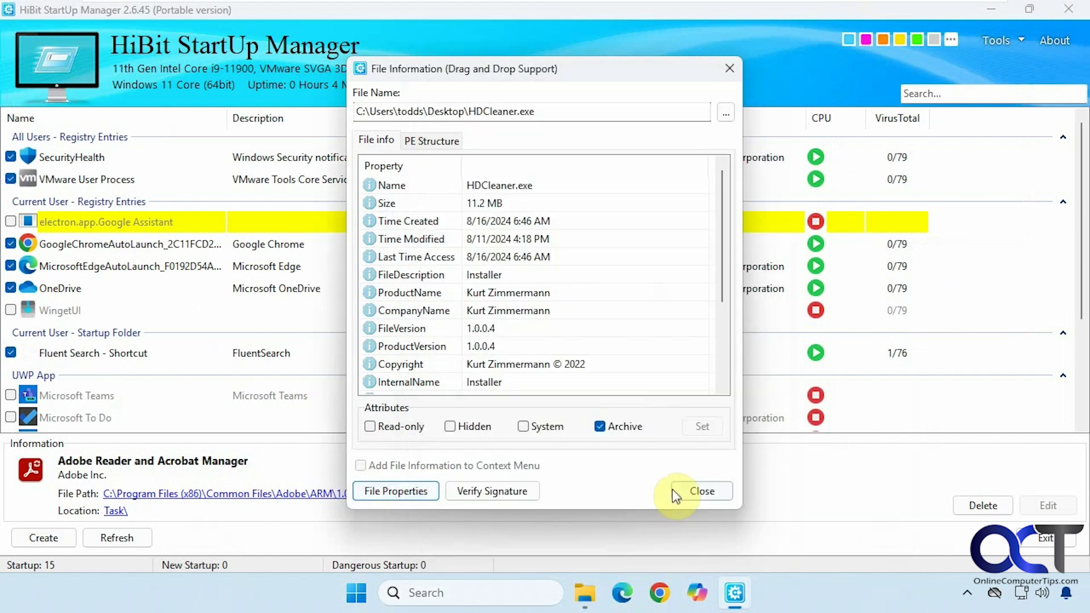
click(699, 492)
Generate the checksums of HDCleaner.exe from the Desktop with the File Checksum tool and close it.
click(1018, 41)
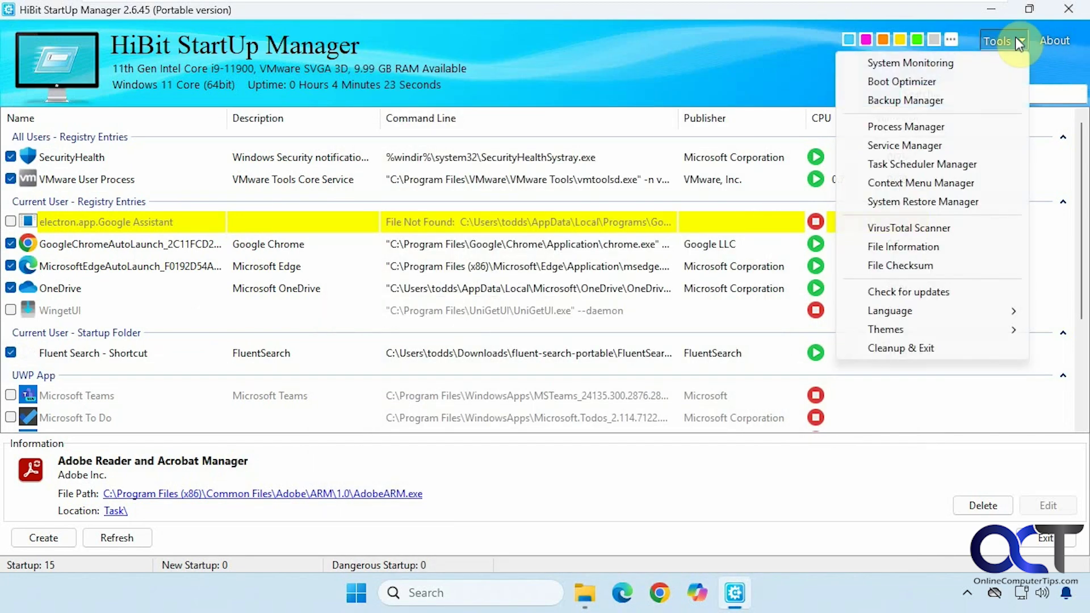
click(956, 265)
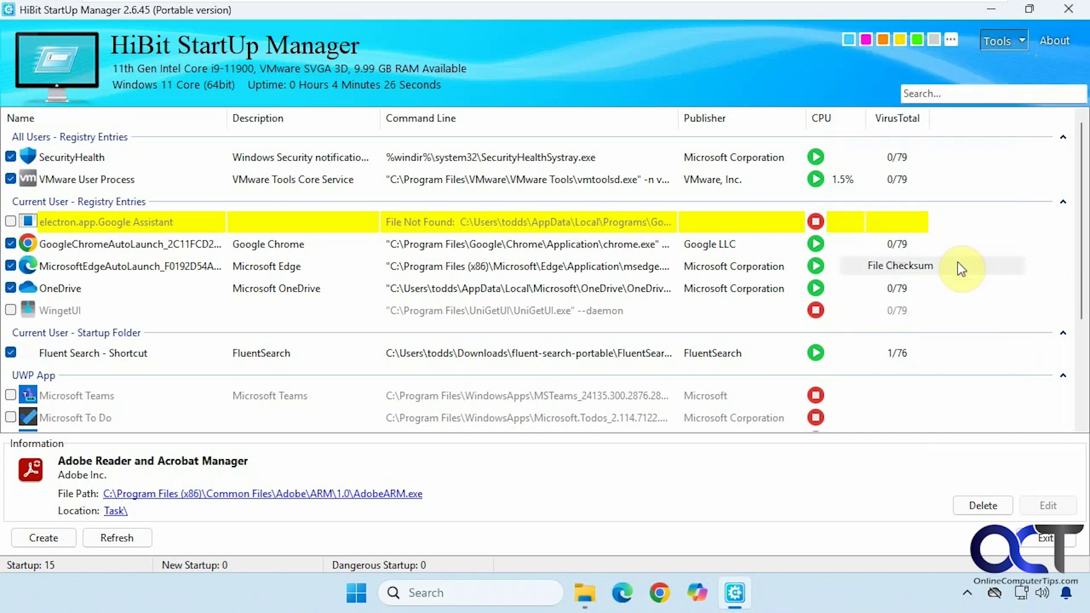
click(785, 198)
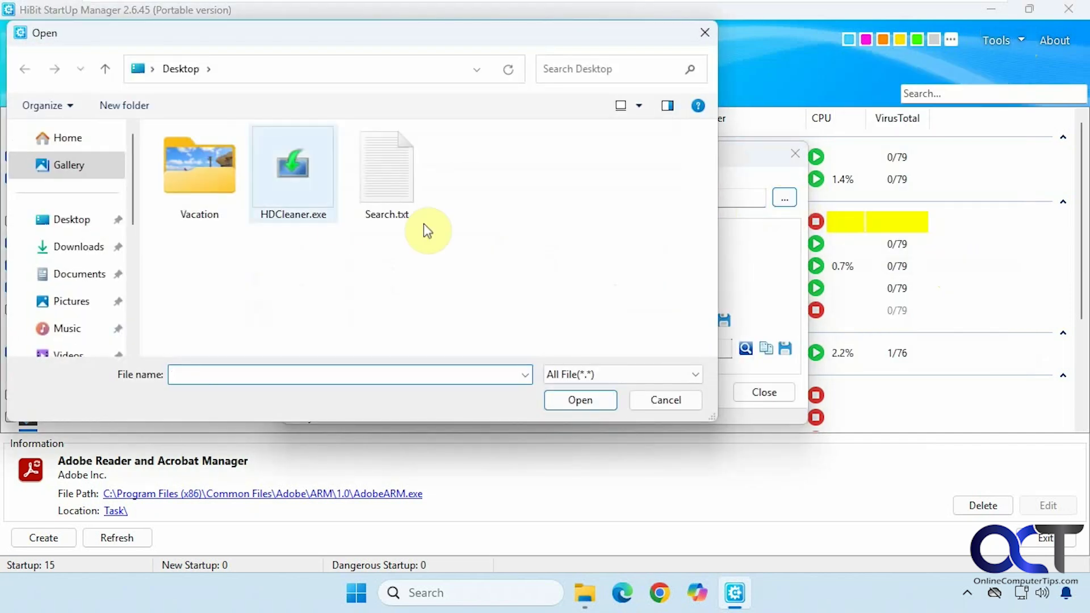
click(321, 215)
double_click(321, 215)
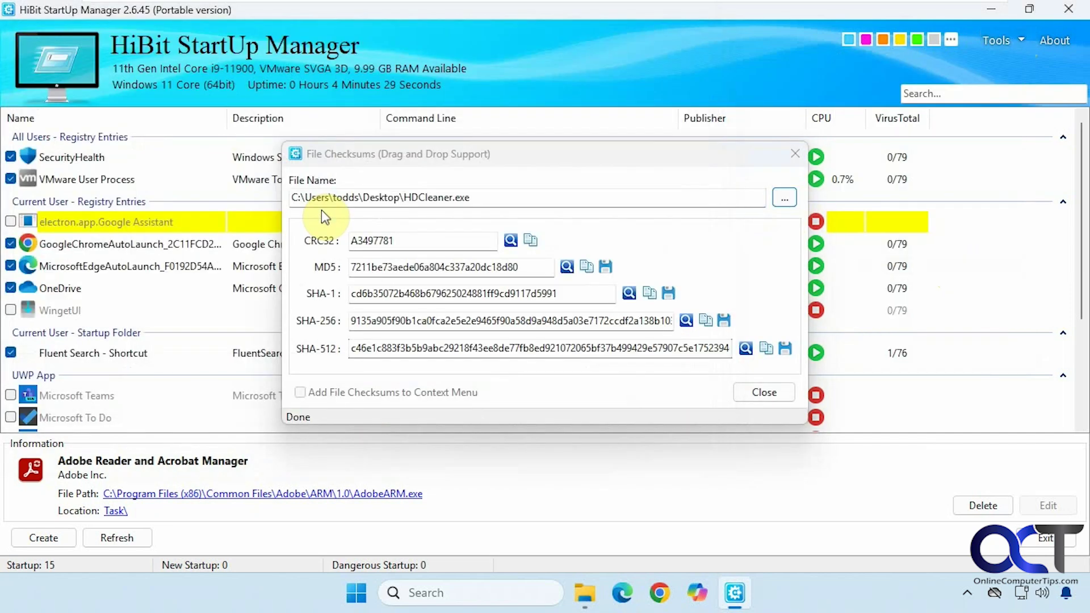
click(792, 155)
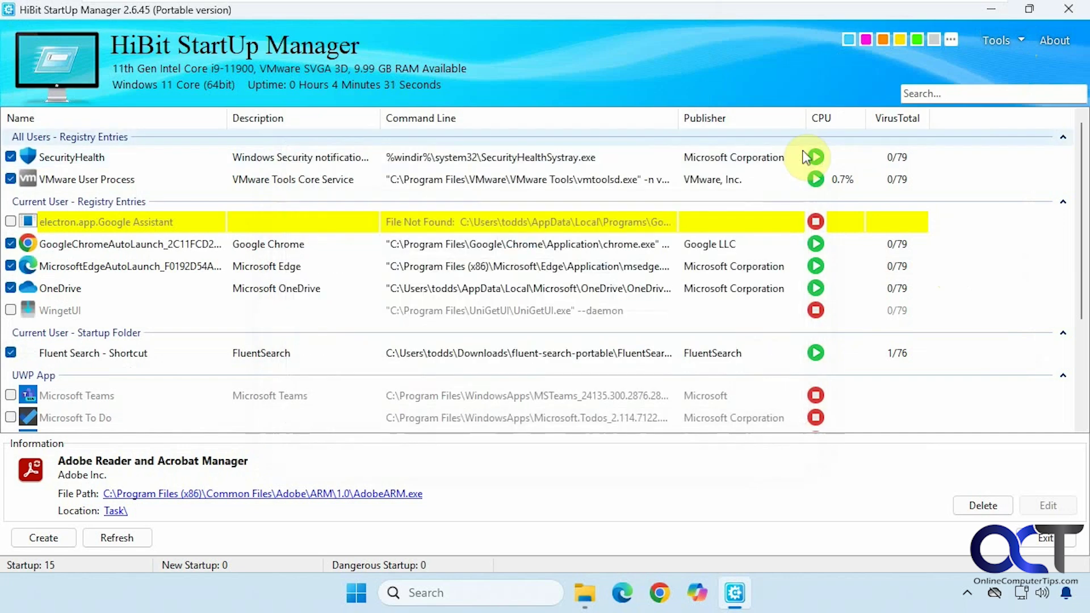
Display the list of available interface themes.
click(1016, 44)
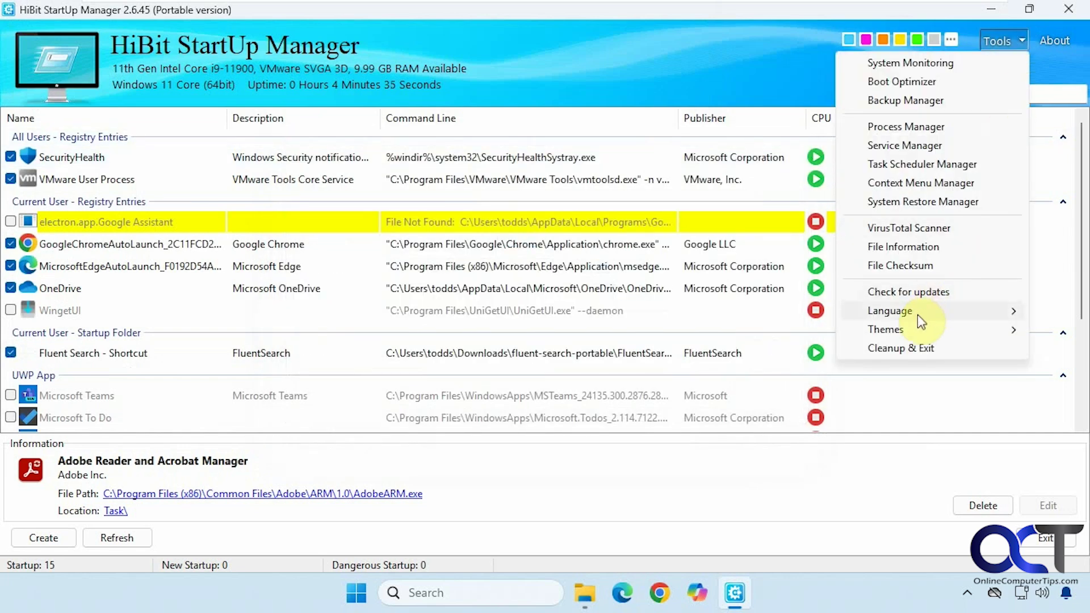
mouse_move(908, 334)
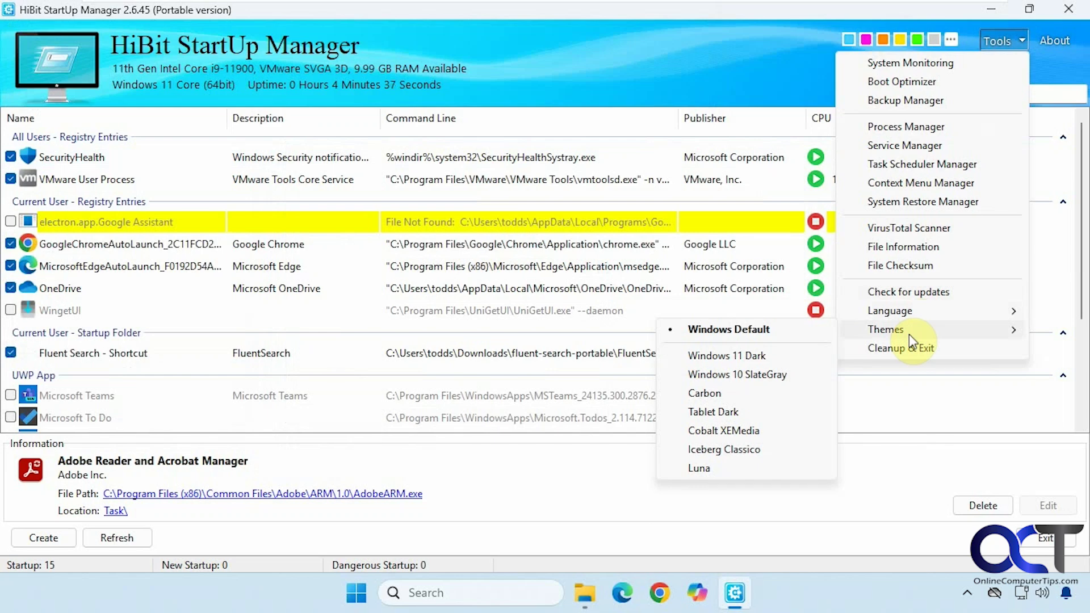